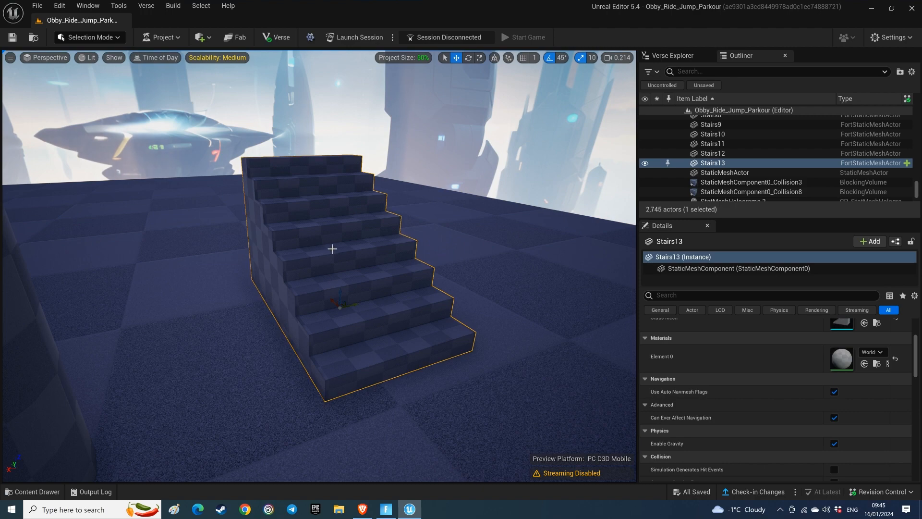
Step: Switch to Modeling mode and start the Edit Materials tool on the selected stairs
{"action": "left_click", "coordinate": [118, 39]}
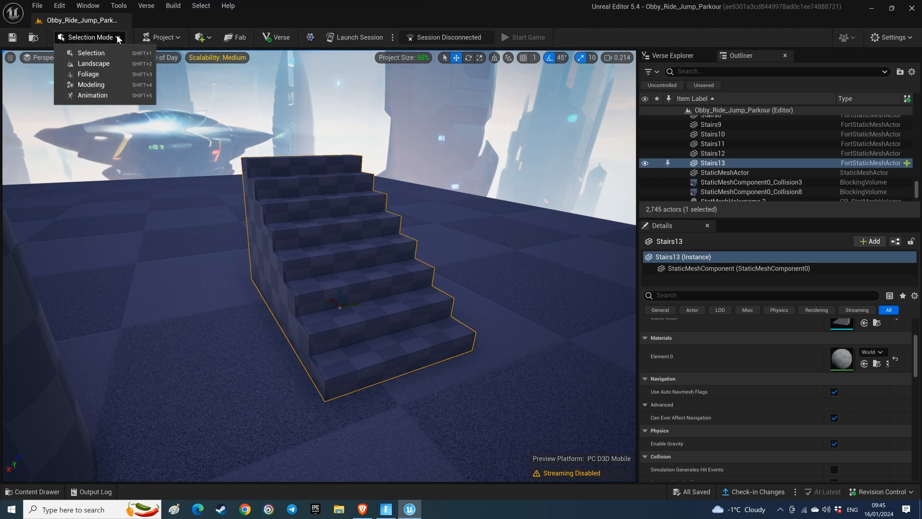
{"action": "left_click", "coordinate": [102, 86]}
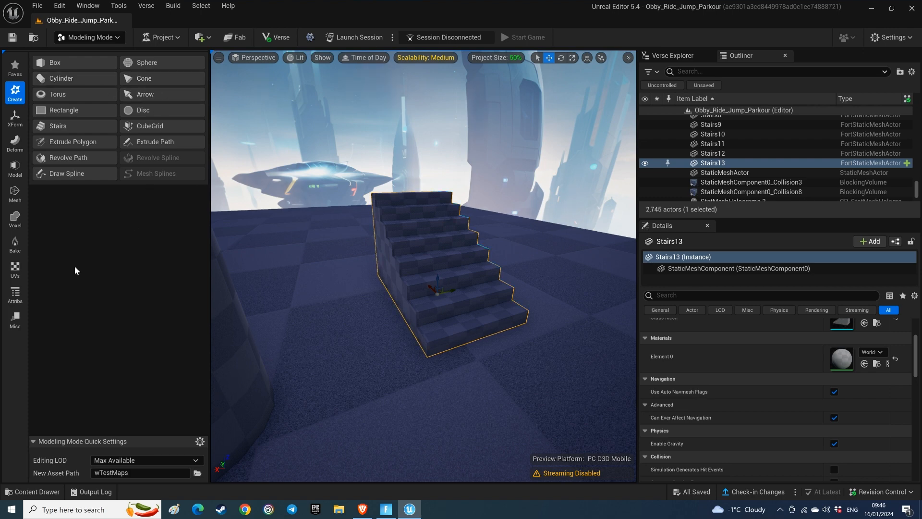
{"action": "left_click", "coordinate": [21, 301]}
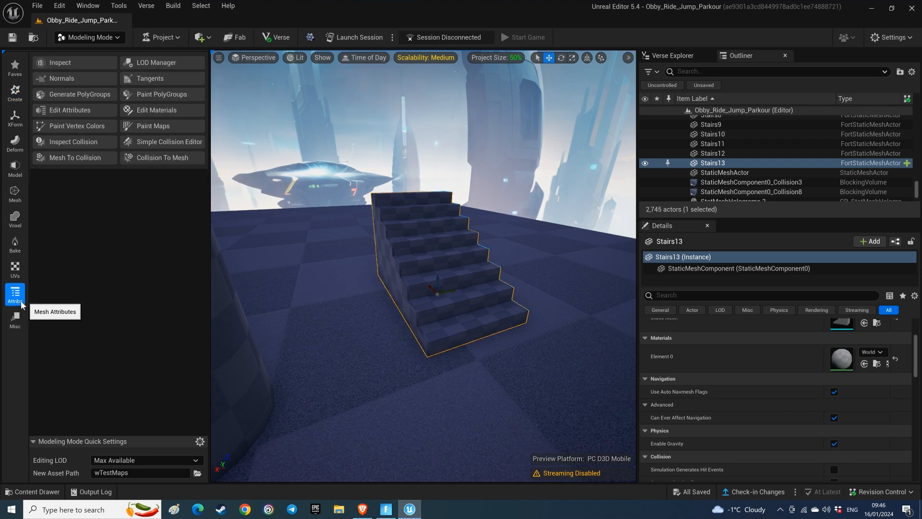
{"action": "left_click", "coordinate": [173, 112]}
{"action": "mouse_move", "coordinate": [422, 266]}
{"action": "right_mouse_down"}
{"action": "mouse_move", "coordinate": [470, 270]}
{"action": "mouse_move", "coordinate": [509, 289]}
{"action": "mouse_move", "coordinate": [552, 273]}
{"action": "mouse_move", "coordinate": [524, 257]}
{"action": "mouse_move", "coordinate": [350, 288]}
{"action": "right_mouse_up"}
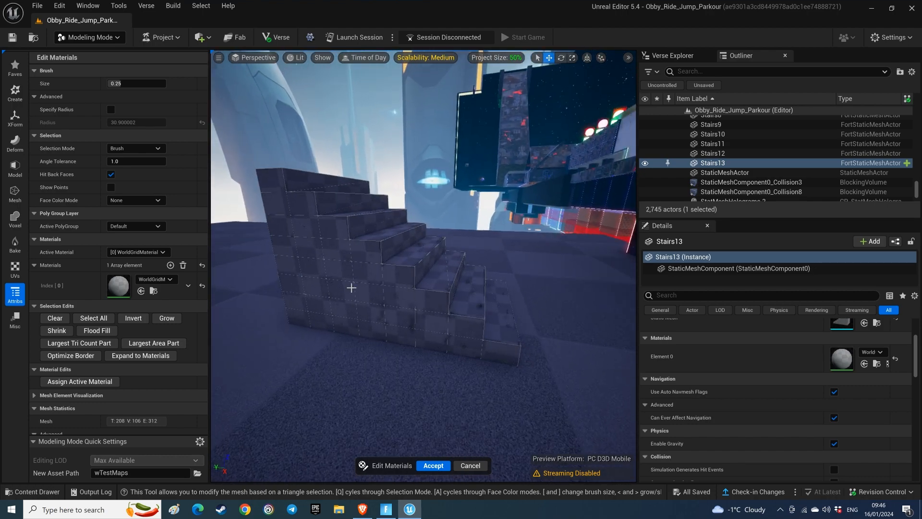
{"action": "left_click", "coordinate": [362, 263]}
{"action": "left_click", "coordinate": [428, 312]}
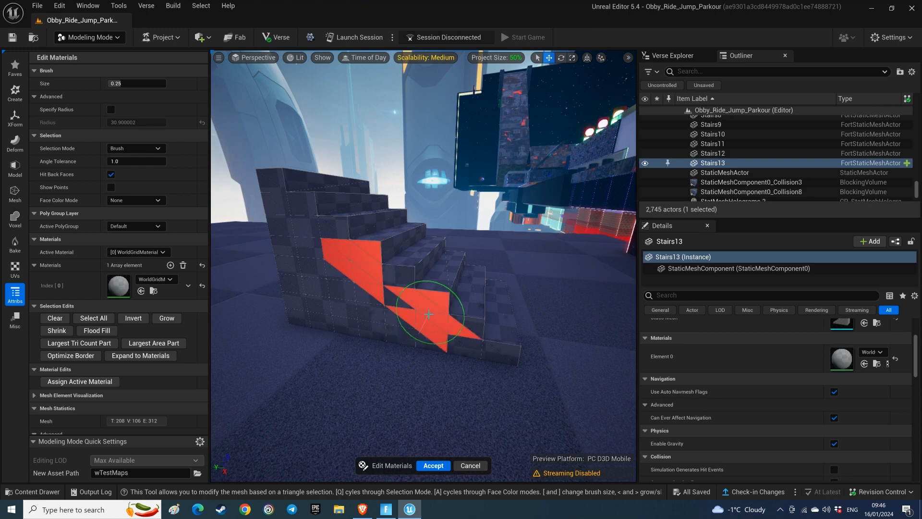
{"action": "key", "text": "ctrl+z"}
{"action": "key", "text": "ctrl+z"}
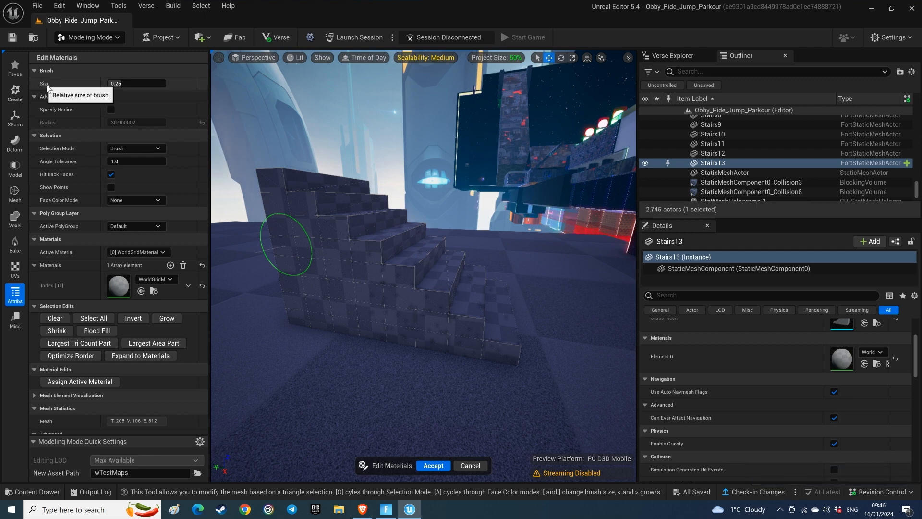
Step: Set the selection brush size to 0.0 and try selecting and deselecting single triangles on the side of the stairs
{"action": "left_click_drag", "start_coordinate": [126, 84], "coordinate": [98, 84]}
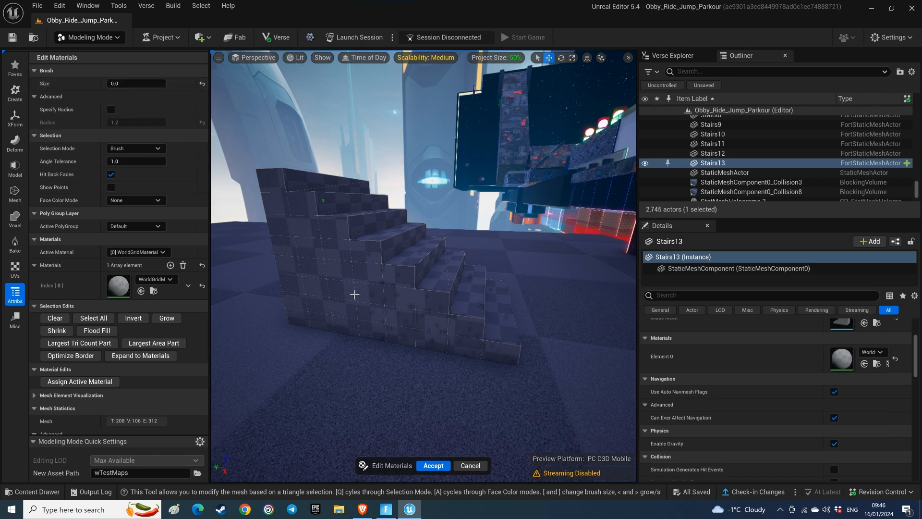
{"action": "scroll", "coordinate": [356, 299], "scroll_direction": "up", "scroll_amount": 3}
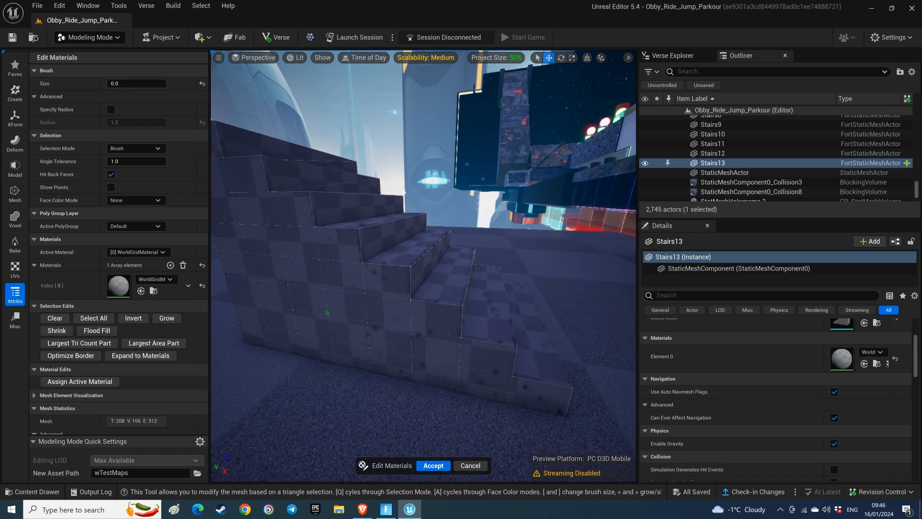
{"action": "left_click", "coordinate": [400, 274]}
{"action": "left_click", "coordinate": [342, 287]}
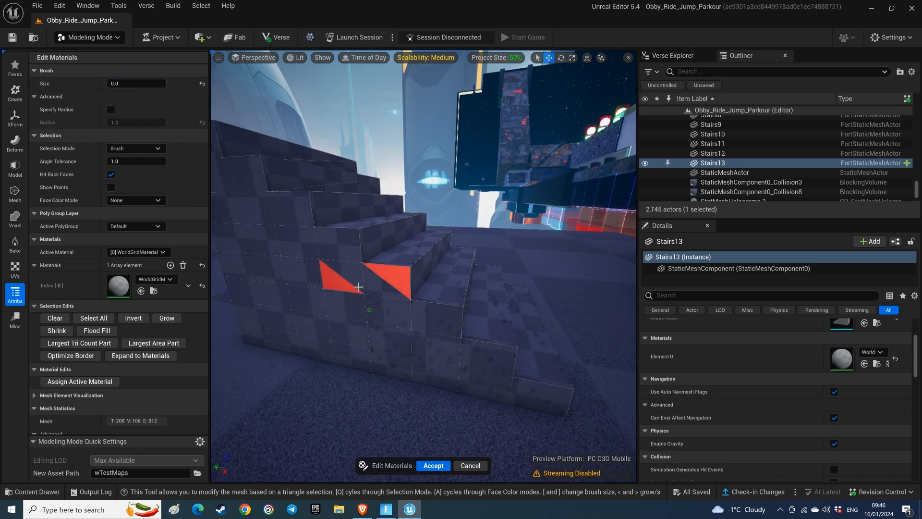
{"action": "left_click", "coordinate": [354, 277]}
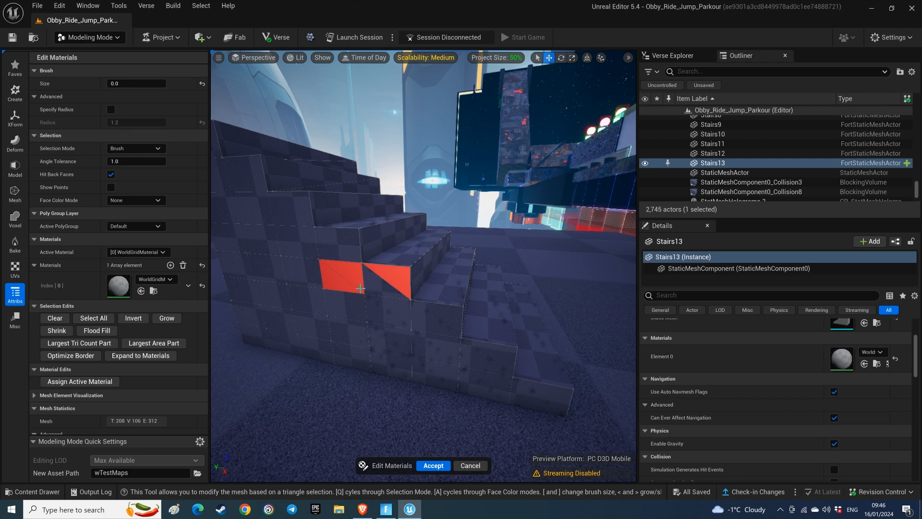
{"action": "left_click", "coordinate": [355, 273], "text": "ctrl"}
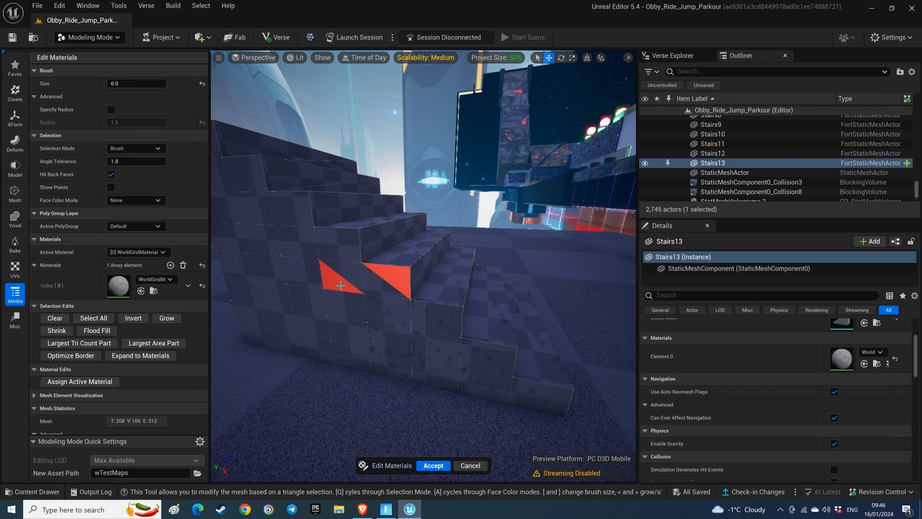
{"action": "left_click", "coordinate": [340, 285], "text": "ctrl"}
{"action": "left_click", "coordinate": [399, 280], "text": "ctrl"}
Step: Select both triangles of the lowest step's front face and add M_Barrier_BoundsSolid_03 as a second material
{"action": "right_click_drag", "start_coordinate": [383, 307], "coordinate": [221, 312]}
{"action": "left_click", "coordinate": [359, 299]}
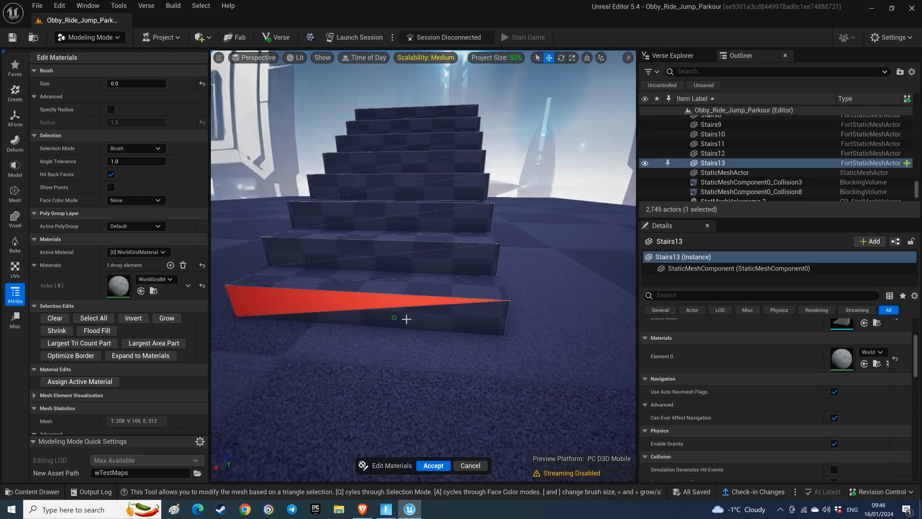
{"action": "left_click", "coordinate": [406, 325], "text": "shift"}
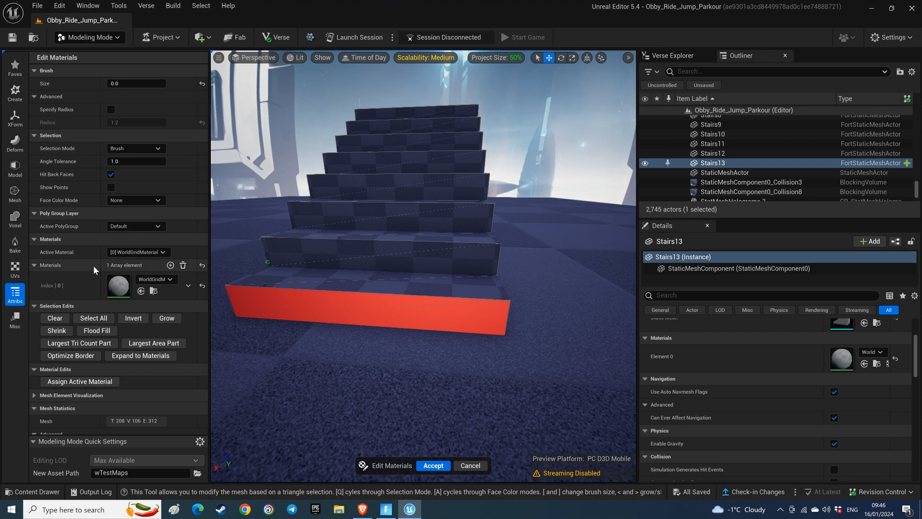
{"action": "left_click", "coordinate": [170, 266]}
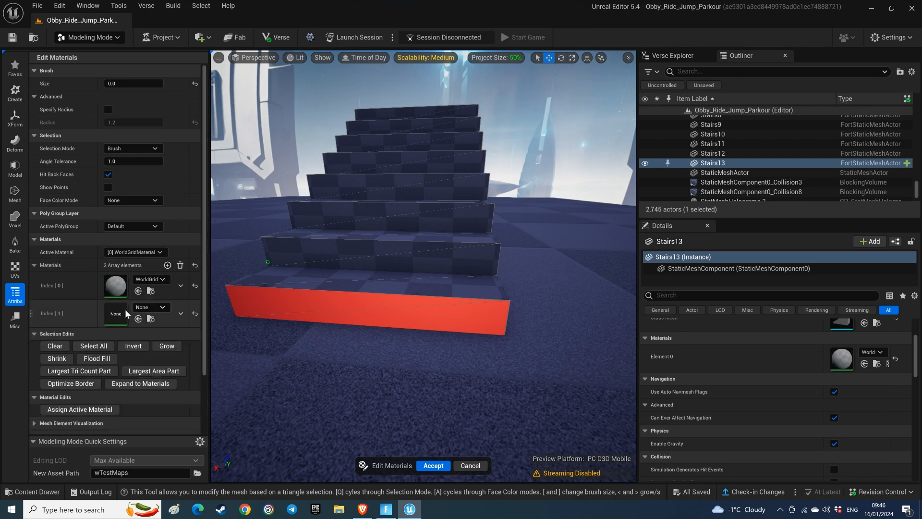
{"action": "left_click", "coordinate": [161, 307]}
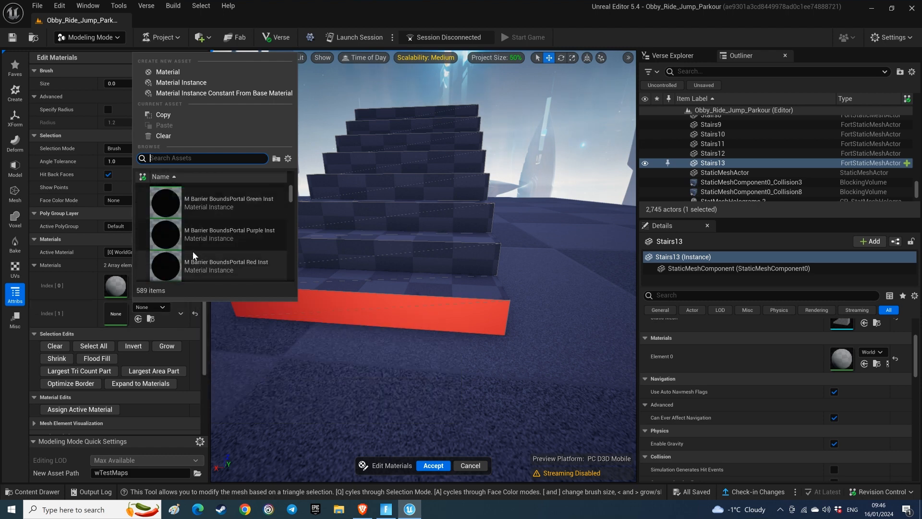
{"action": "scroll", "coordinate": [192, 250], "scroll_direction": "down", "scroll_amount": 3}
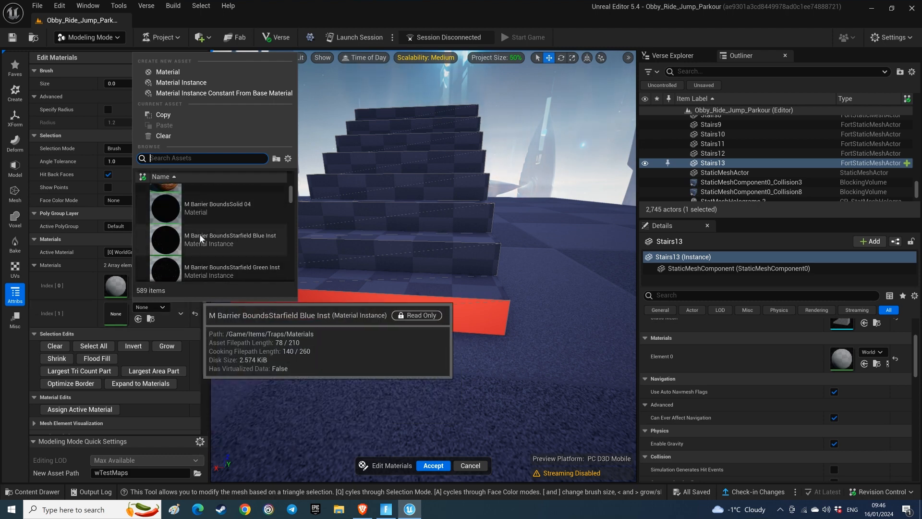
{"action": "scroll", "coordinate": [196, 219], "scroll_direction": "up", "scroll_amount": 1}
{"action": "left_click", "coordinate": [190, 212]}
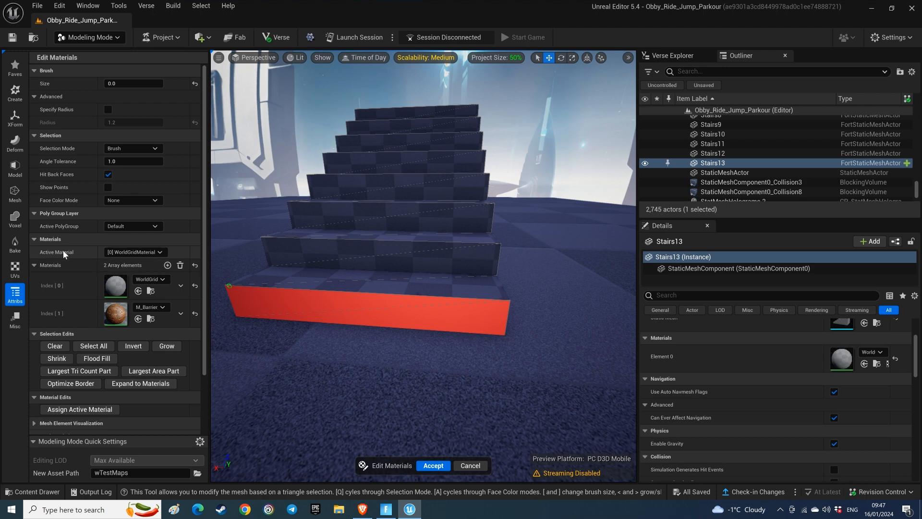
Step: Make M_Barrier_BoundsSolid_03 the active material and assign it to the lowest step's front face
{"action": "left_click", "coordinate": [159, 253]}
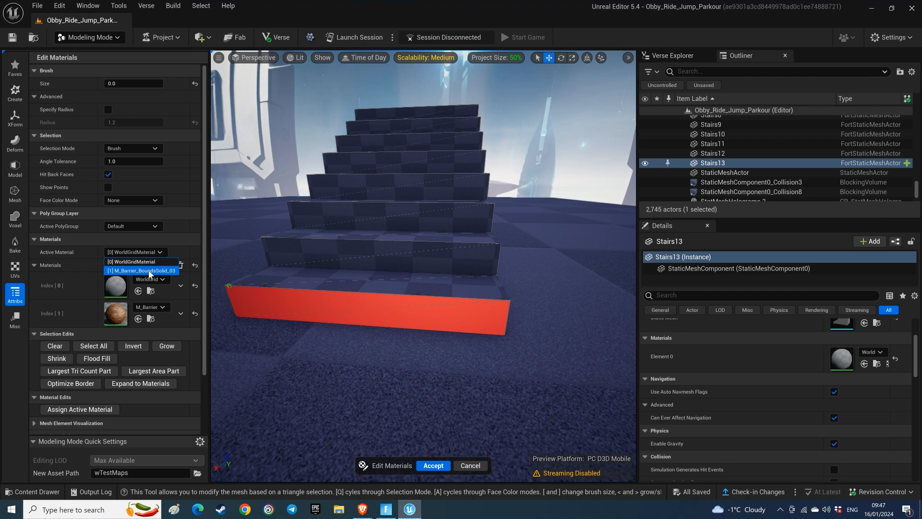
{"action": "left_click", "coordinate": [149, 271]}
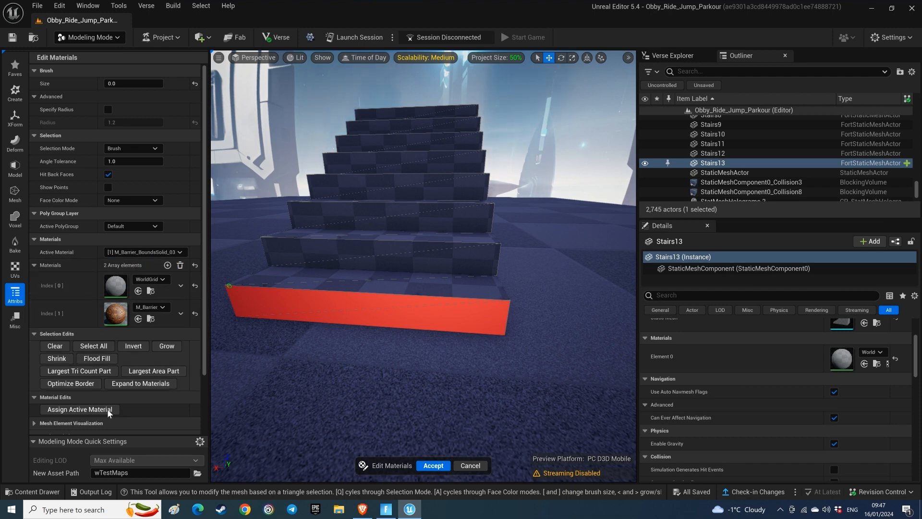
{"action": "left_click", "coordinate": [85, 410]}
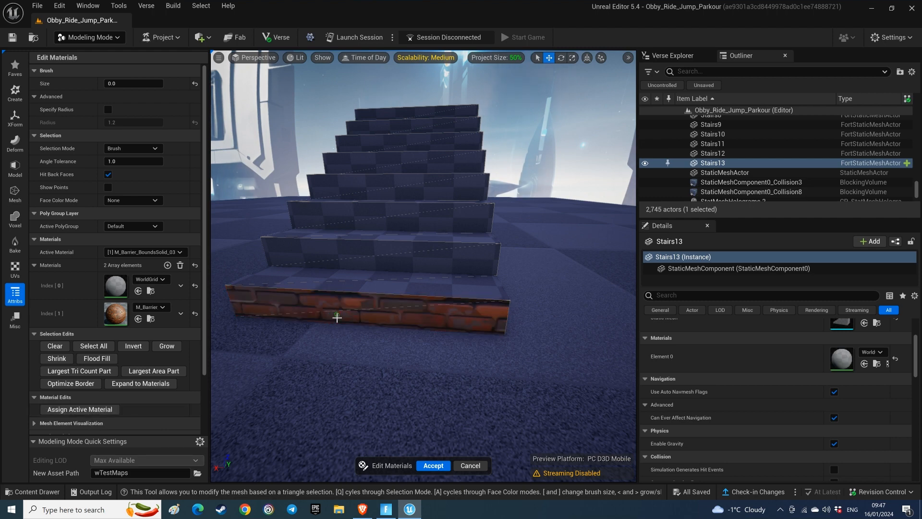
Step: Select the second step's whole front face and add MI_Stone_Pavement_Light as a third material
{"action": "left_click_drag", "start_coordinate": [409, 263], "coordinate": [378, 251]}
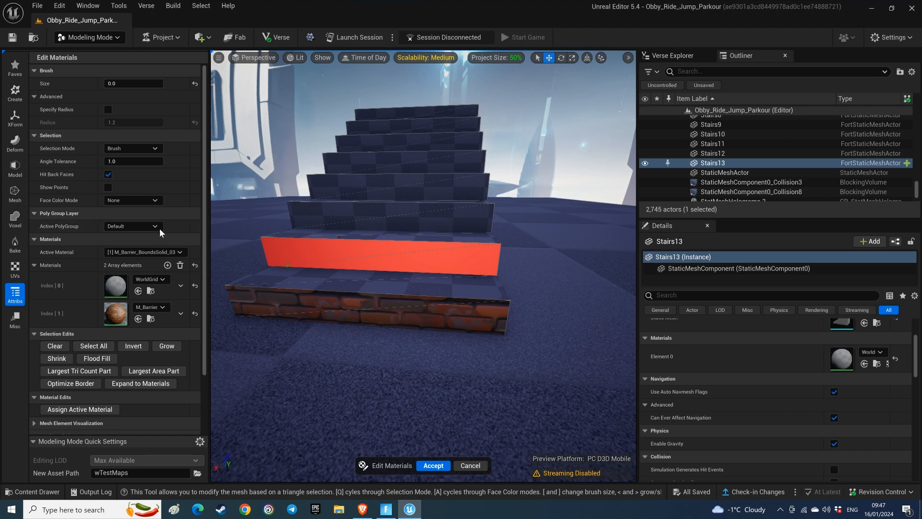
{"action": "left_click", "coordinate": [168, 266]}
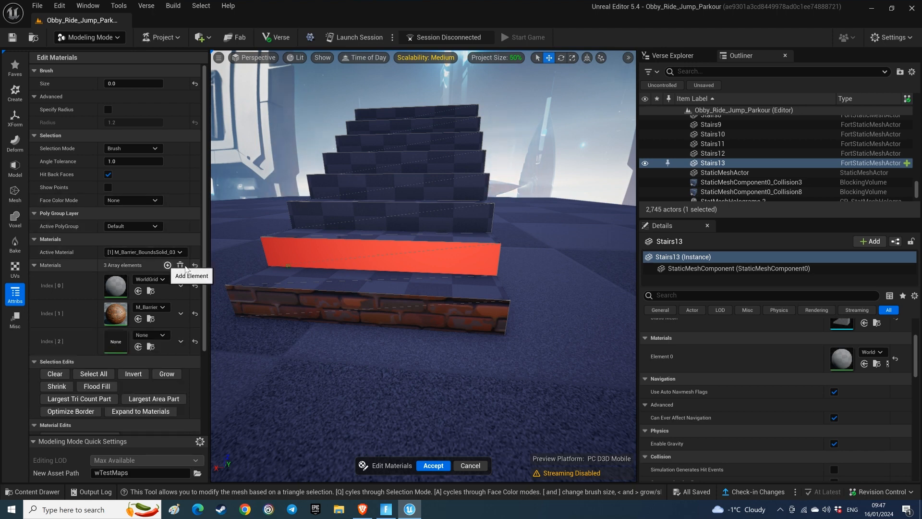
{"action": "scroll", "coordinate": [201, 256], "scroll_direction": "down", "scroll_amount": 3}
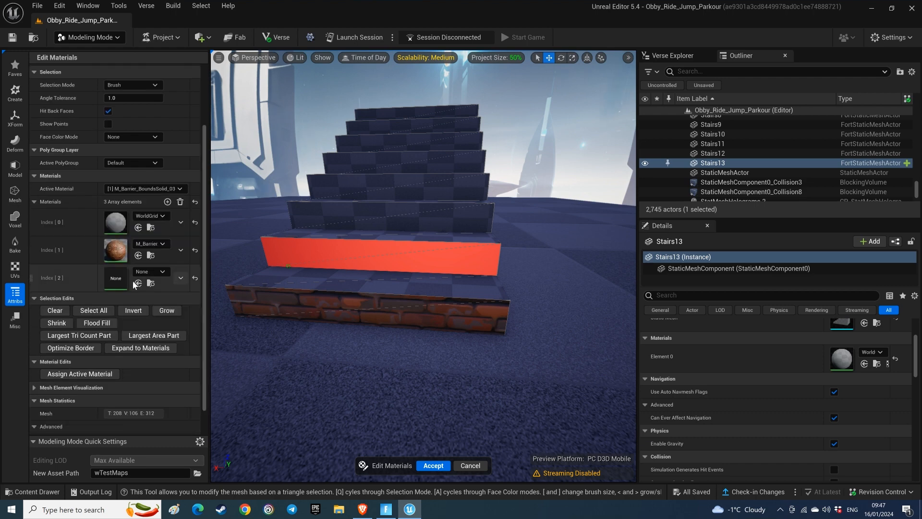
{"action": "left_click", "coordinate": [158, 274]}
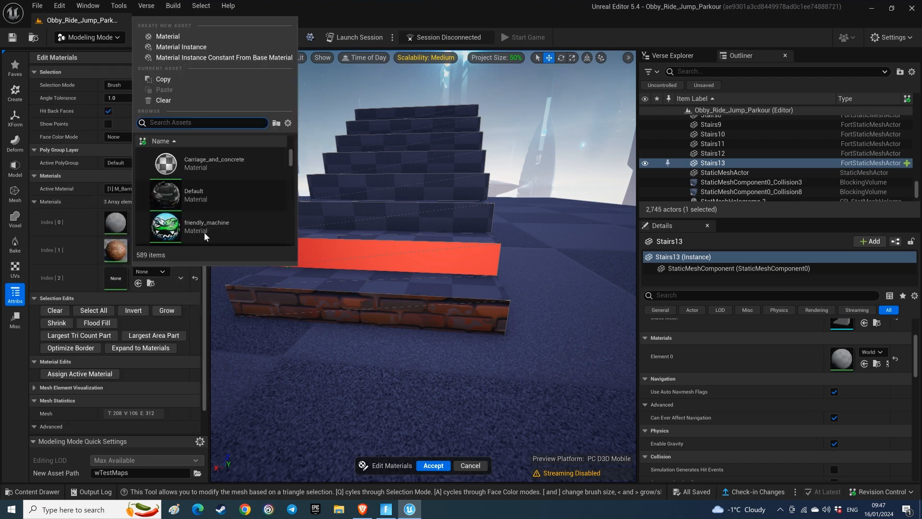
{"action": "left_click_drag", "start_coordinate": [287, 170], "coordinate": [283, 205]}
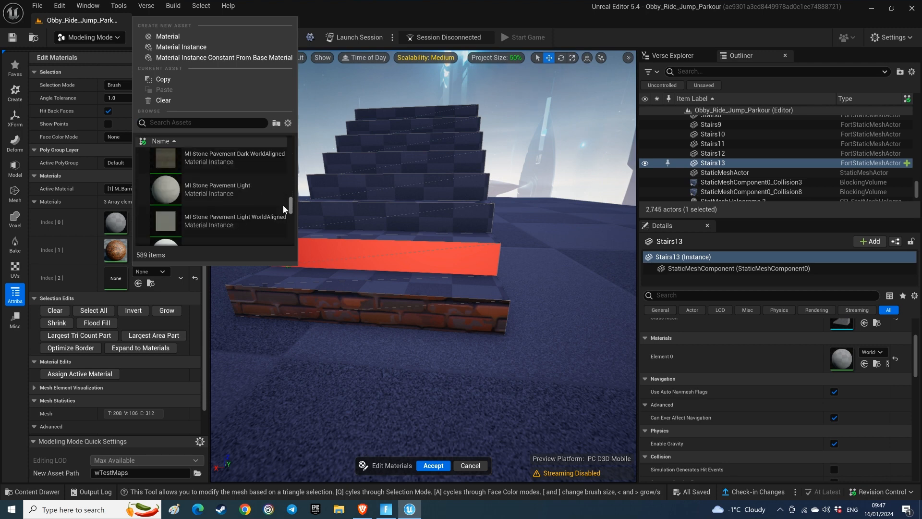
{"action": "left_click", "coordinate": [195, 190]}
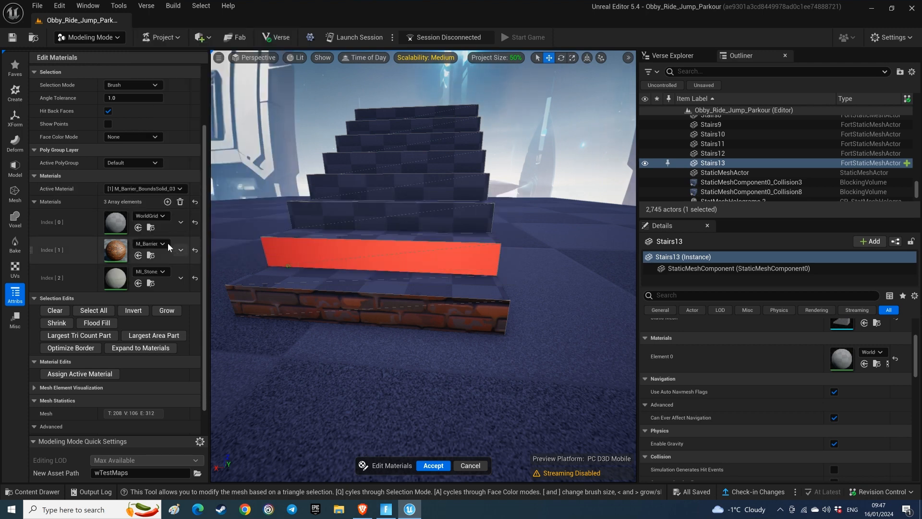
Step: Make MI_Stone_Pavement_Light the active material and assign it to the second step's front face
{"action": "left_click", "coordinate": [176, 190]}
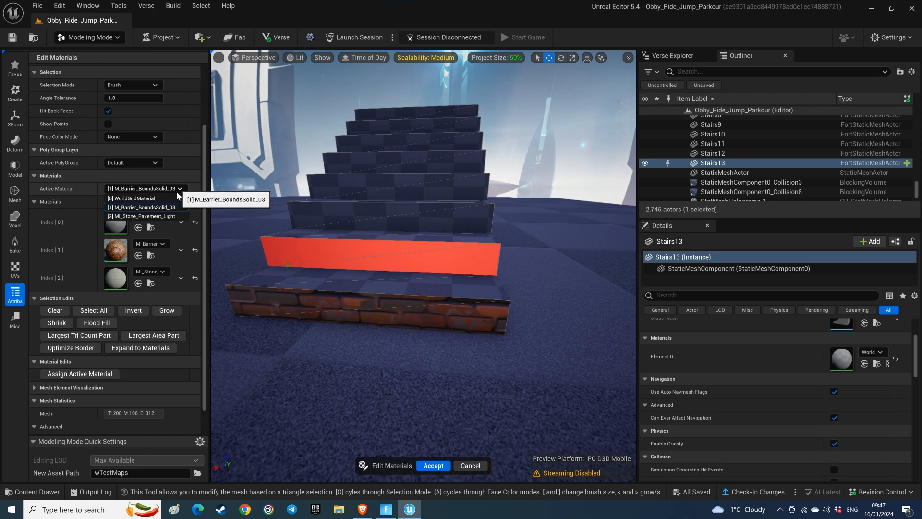
{"action": "left_click", "coordinate": [150, 217]}
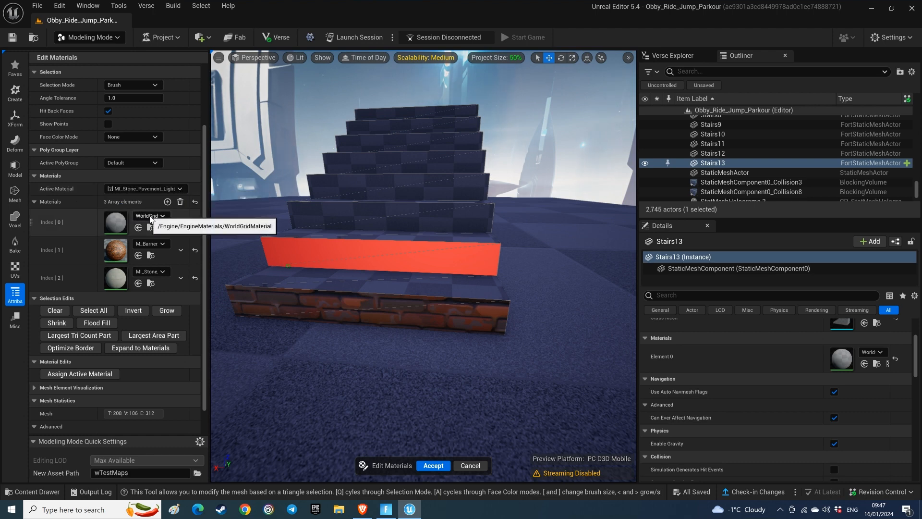
{"action": "left_click", "coordinate": [86, 374]}
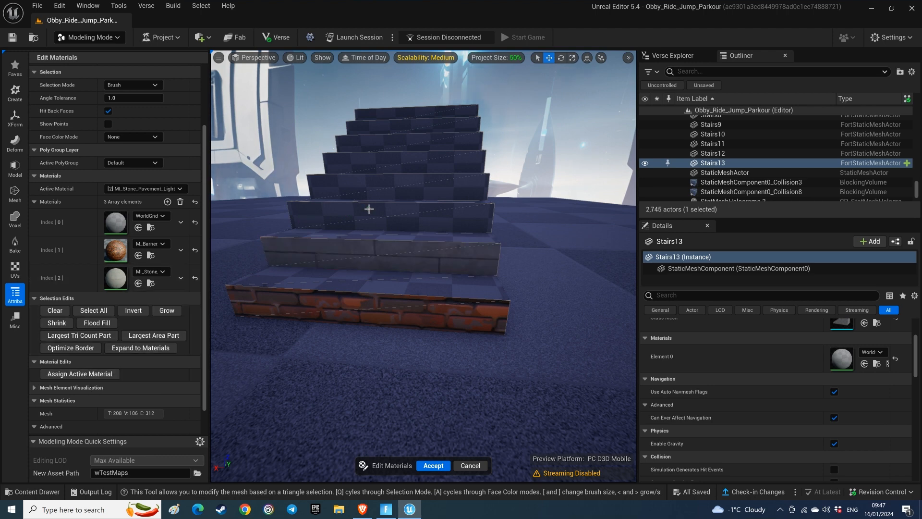
Step: Select the third step's whole front face and add the Default material as a fourth material
{"action": "left_click", "coordinate": [383, 215]}
{"action": "left_click_drag", "start_coordinate": [388, 217], "coordinate": [393, 220]}
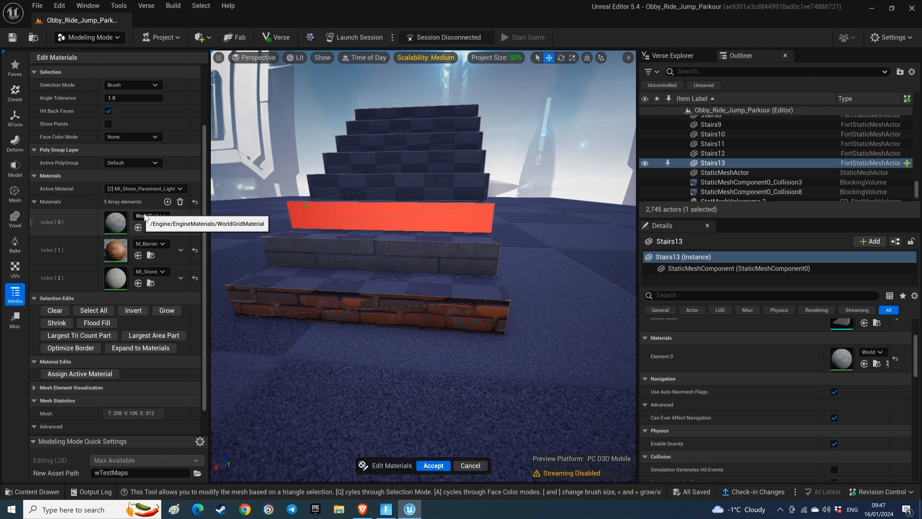
{"action": "left_click", "coordinate": [167, 202]}
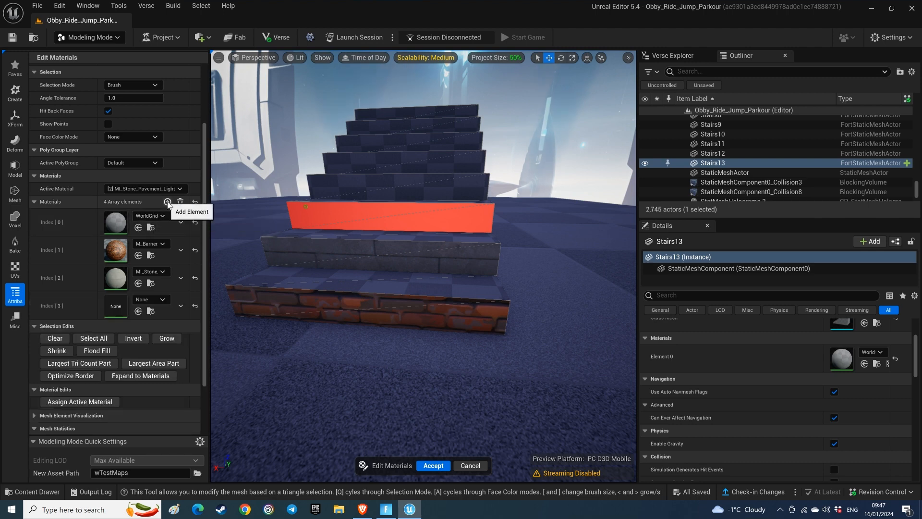
{"action": "left_click", "coordinate": [163, 301]}
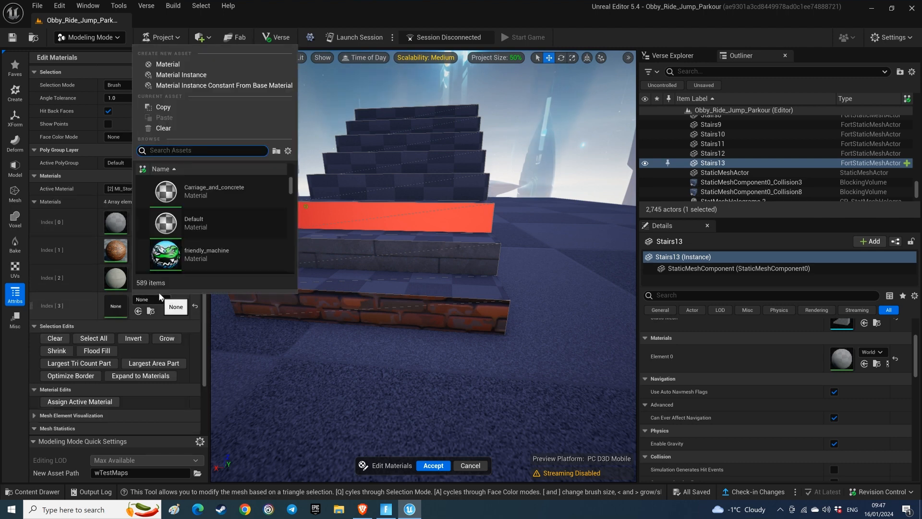
{"action": "left_click", "coordinate": [189, 227]}
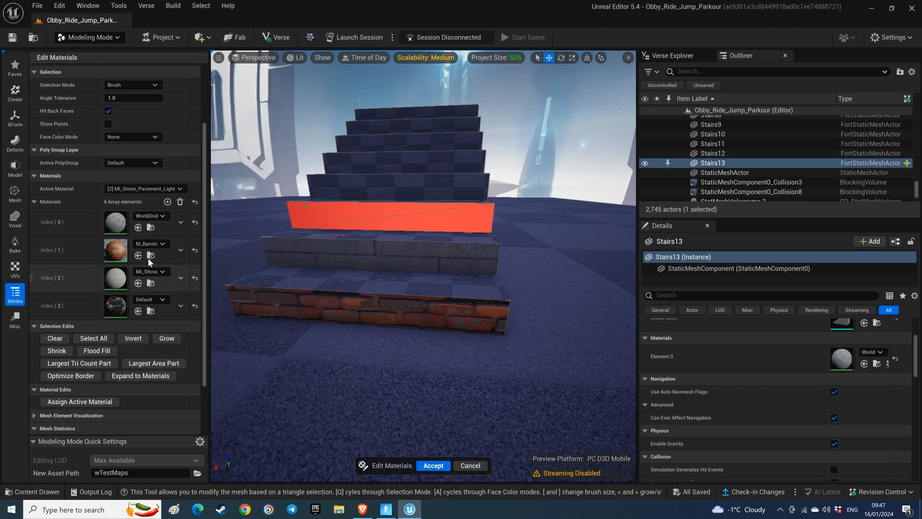
Step: Make Default the active material and assign it to the third step's front face
{"action": "left_click", "coordinate": [153, 188]}
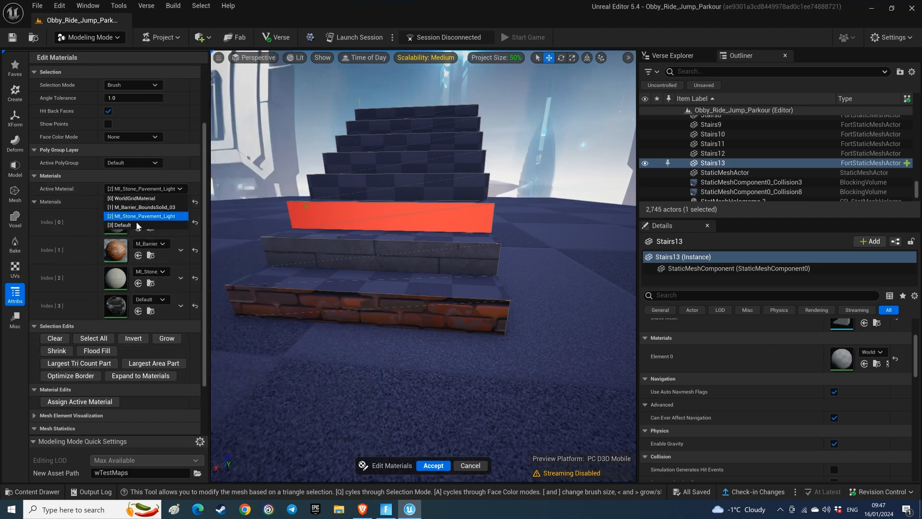
{"action": "left_click", "coordinate": [120, 225]}
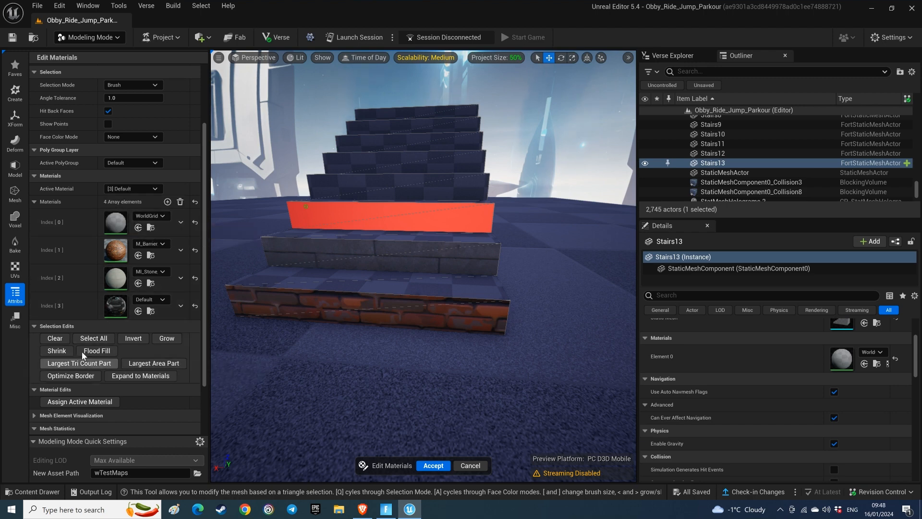
{"action": "left_click", "coordinate": [79, 402]}
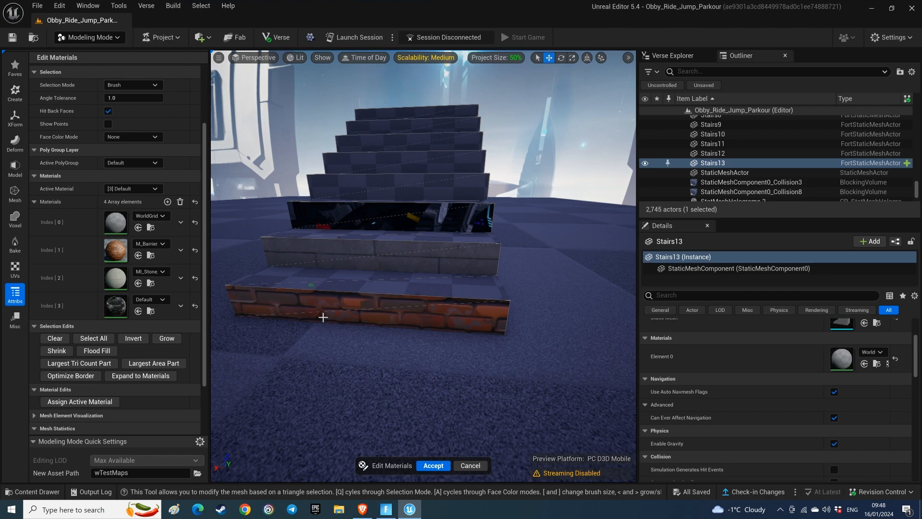
Step: Select a rectangular block of faces on the staircase's side wall and assign MI_Stone_Pavement_Light to it
{"action": "right_click_drag", "start_coordinate": [408, 194], "coordinate": [425, 229]}
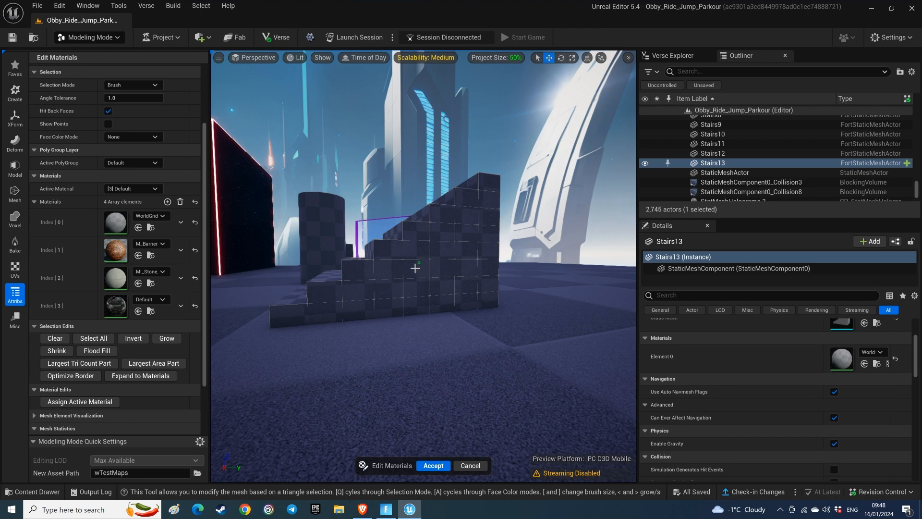
{"action": "mouse_move", "coordinate": [442, 279]}
{"action": "left_mouse_down"}
{"action": "mouse_move", "coordinate": [463, 272]}
{"action": "mouse_move", "coordinate": [420, 273]}
{"action": "left_mouse_up"}
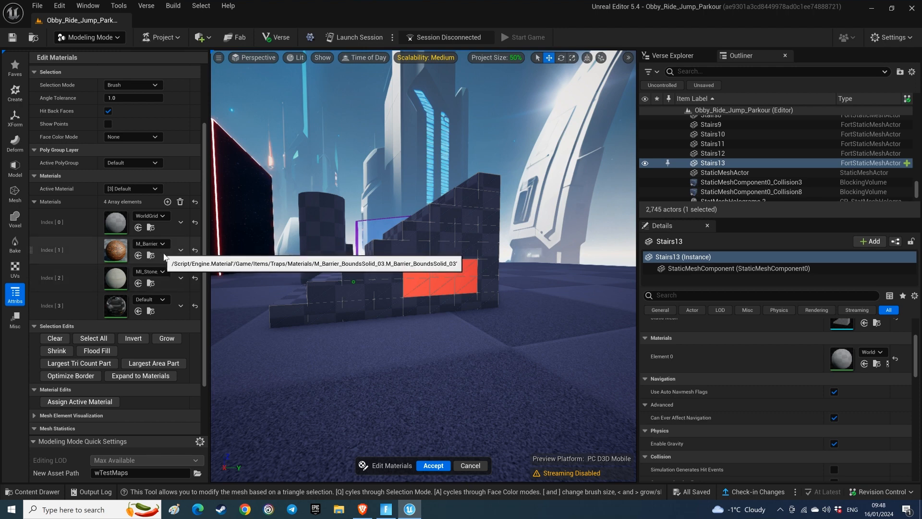
{"action": "left_click", "coordinate": [152, 189]}
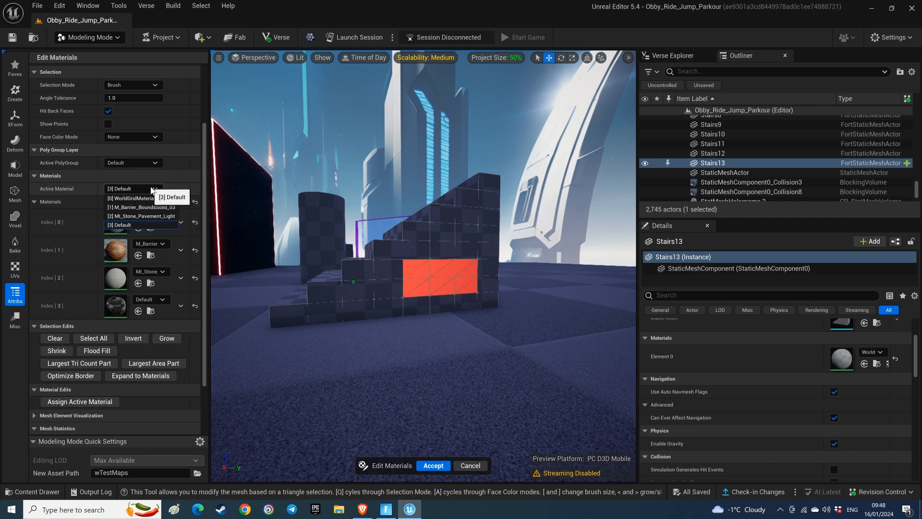
{"action": "left_click", "coordinate": [144, 216]}
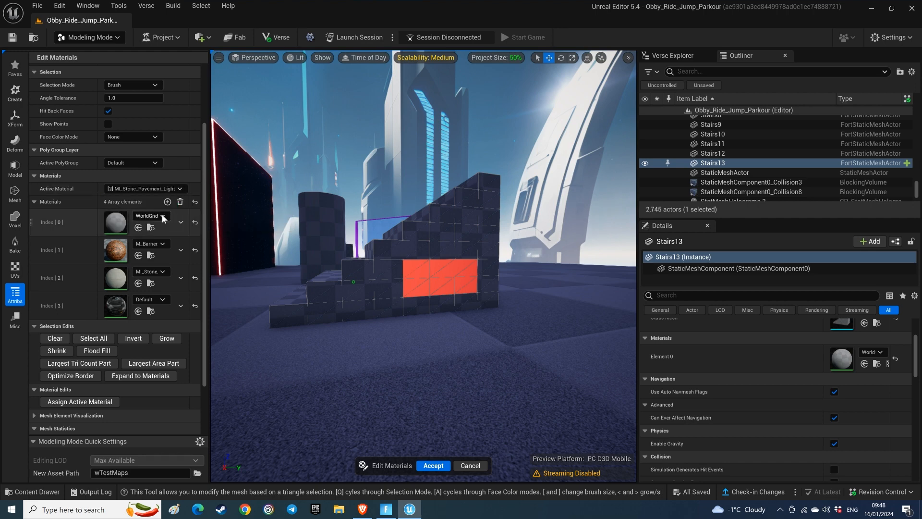
{"action": "left_click", "coordinate": [73, 402]}
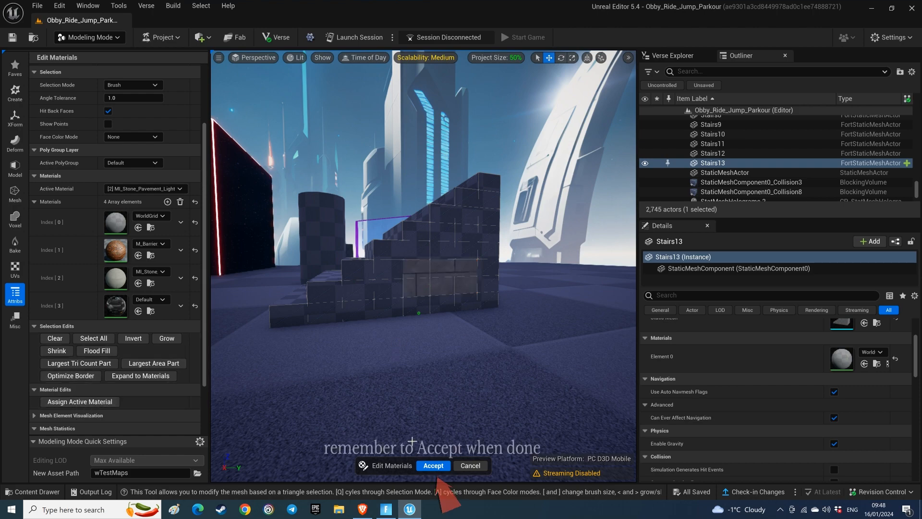
Step: Review the staircase's textured front faces and accept its material edits
{"action": "key", "text": "a"}
{"action": "right_click_drag", "start_coordinate": [418, 312], "coordinate": [509, 313]}
{"action": "key", "text": "w"}
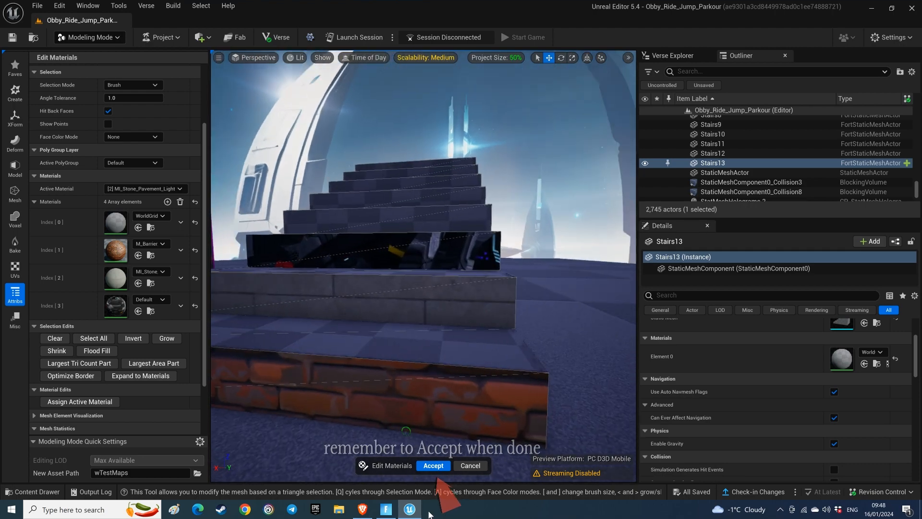
{"action": "left_click", "coordinate": [433, 465]}
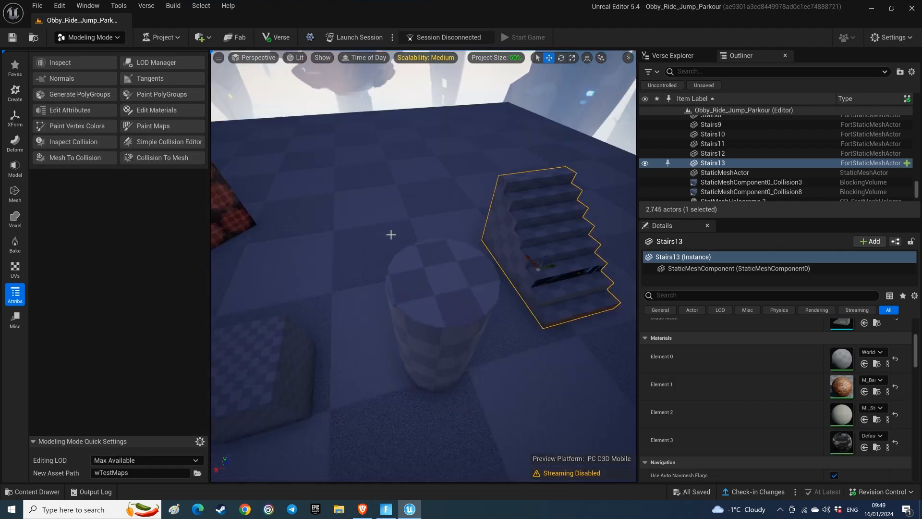
Step: Start Edit Materials on the cylinder beside the stairs and select four alternating wedge faces on its top
{"action": "left_click", "coordinate": [415, 261]}
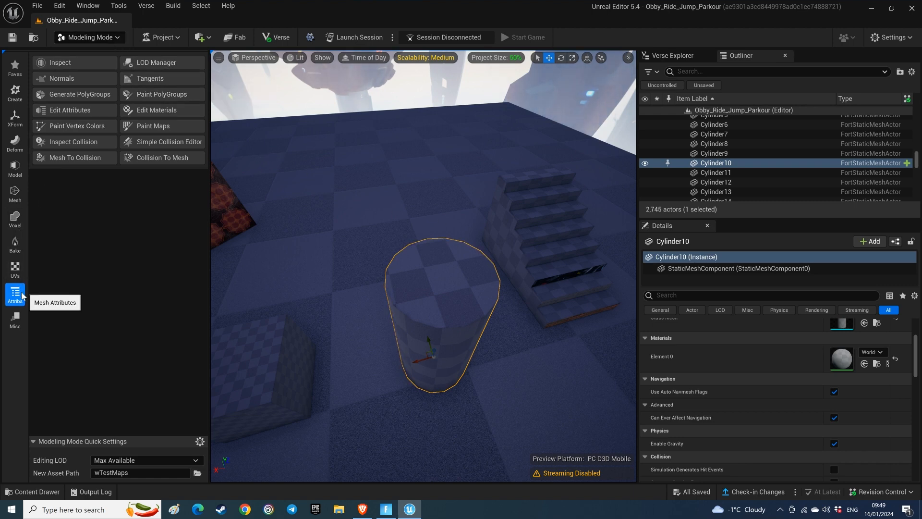
{"action": "left_click", "coordinate": [151, 111]}
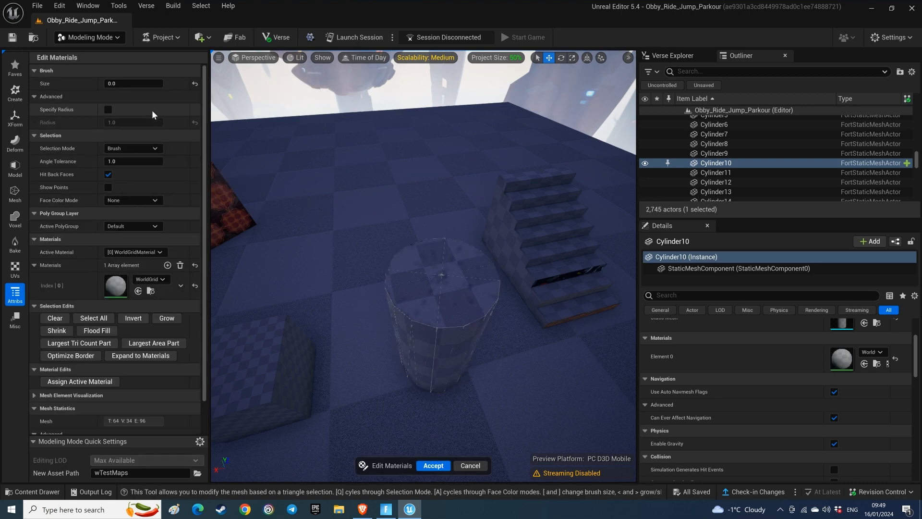
{"action": "left_click", "coordinate": [429, 249]}
{"action": "left_click_drag", "start_coordinate": [451, 306], "coordinate": [462, 309]}
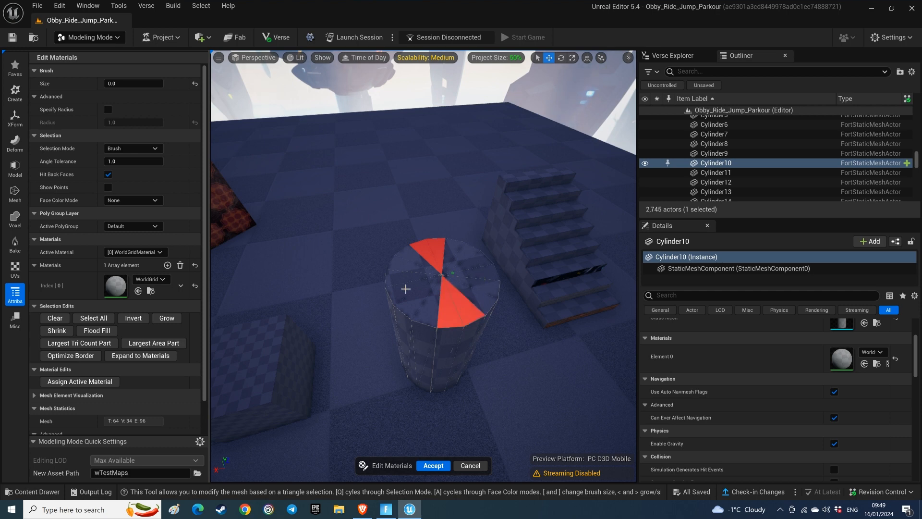
{"action": "left_click_drag", "start_coordinate": [401, 283], "coordinate": [403, 287]}
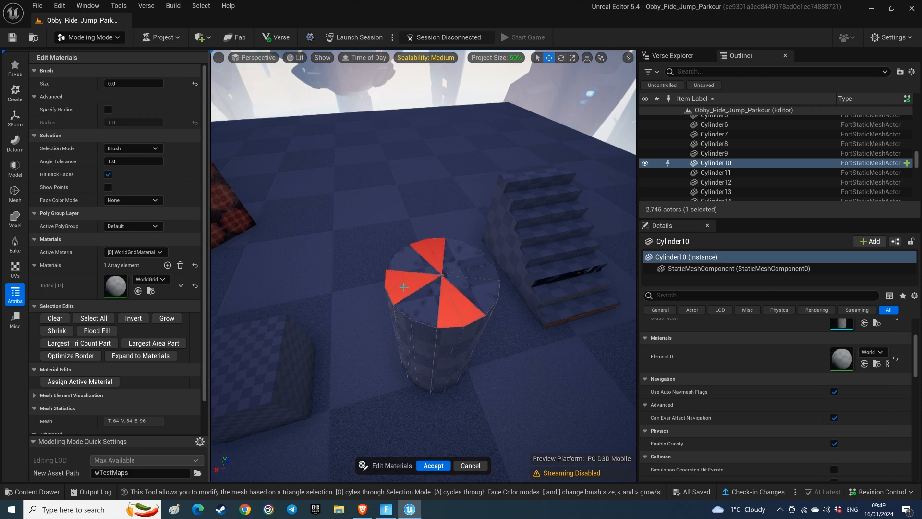
{"action": "left_click", "coordinate": [478, 268]}
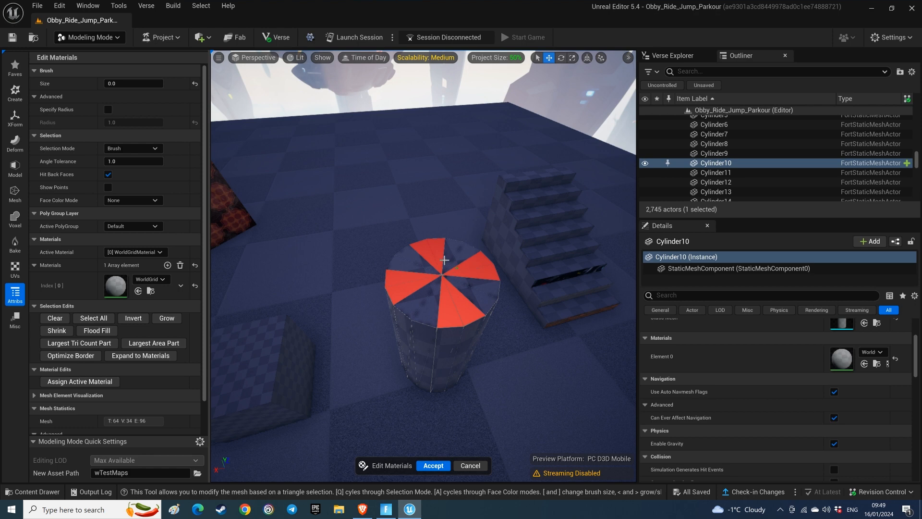
Step: Add M_C_Cube_Black_R_EliminationVolume as the cylinder's second material
{"action": "left_click", "coordinate": [167, 265]}
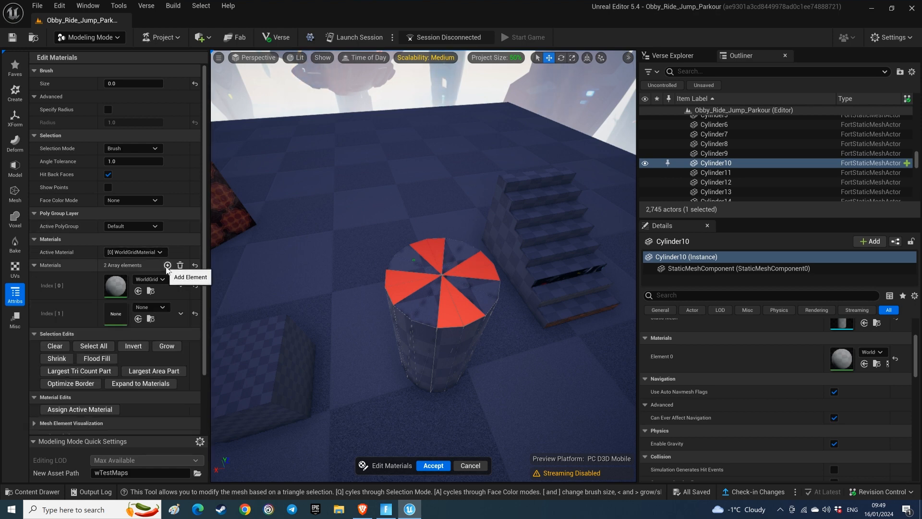
{"action": "left_click", "coordinate": [162, 307]}
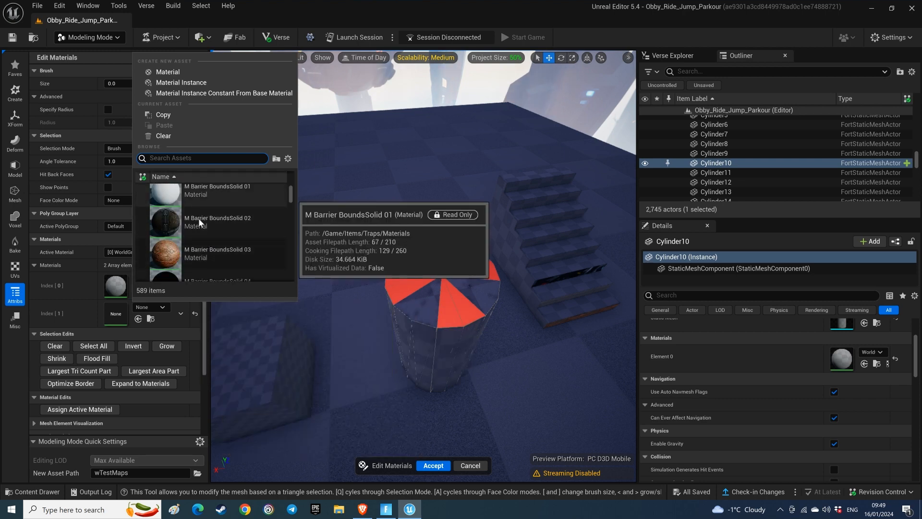
{"action": "scroll", "coordinate": [208, 221], "scroll_direction": "down", "scroll_amount": 2}
{"action": "scroll", "coordinate": [208, 224], "scroll_direction": "down", "scroll_amount": 6}
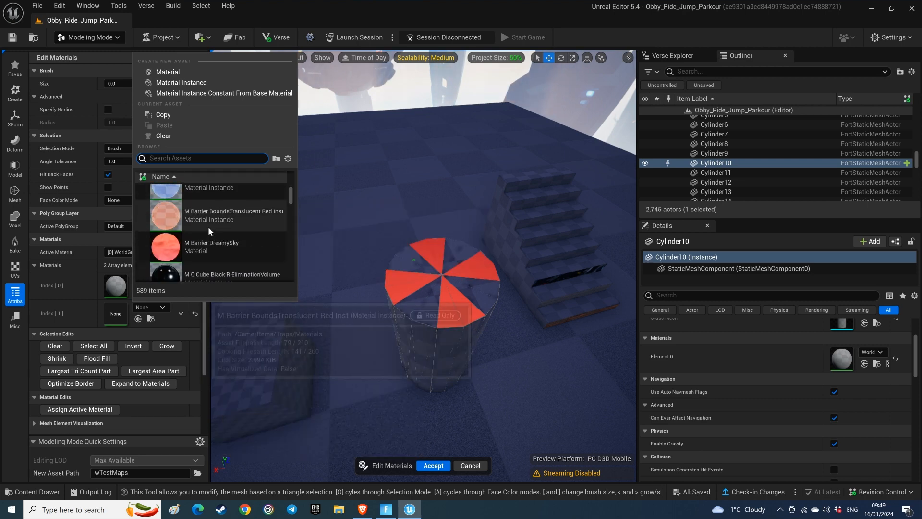
{"action": "scroll", "coordinate": [208, 227], "scroll_direction": "down", "scroll_amount": 2}
{"action": "scroll", "coordinate": [209, 228], "scroll_direction": "up", "scroll_amount": 1}
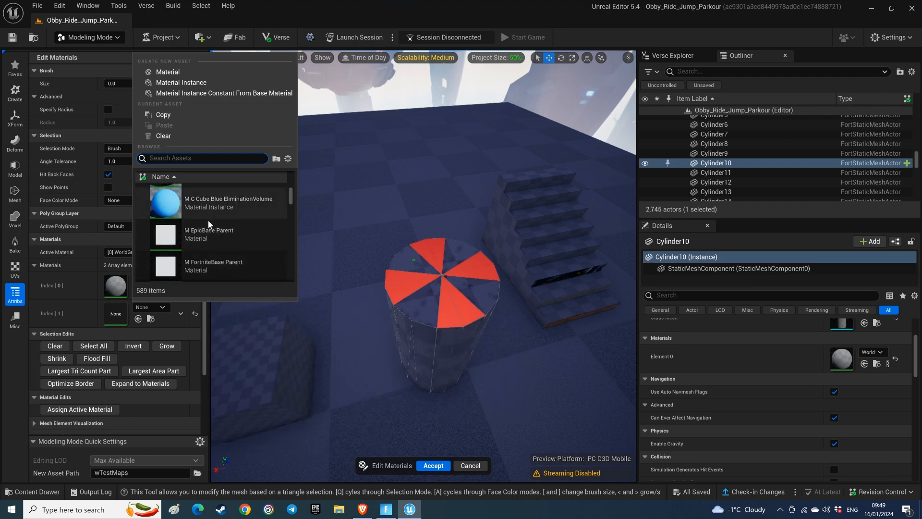
{"action": "scroll", "coordinate": [209, 222], "scroll_direction": "up", "scroll_amount": 1}
{"action": "left_click", "coordinate": [208, 209]}
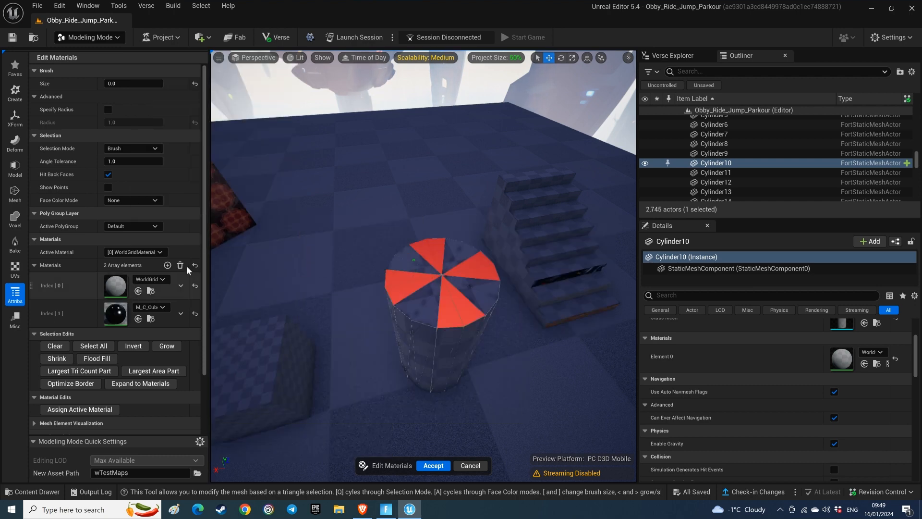
Step: Make M_C_Cube_Black_R_EliminationVolume the active material and assign it to the selected top wedges
{"action": "left_click", "coordinate": [158, 251]}
{"action": "left_click", "coordinate": [159, 271]}
{"action": "left_click", "coordinate": [98, 411]}
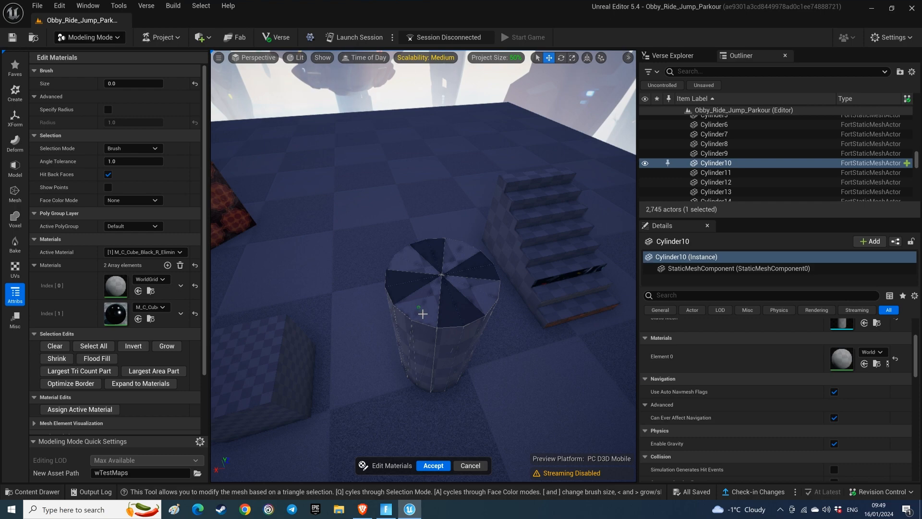
Step: Select the adjoining vertical faces on the front of the cylinder's side wall
{"action": "right_click_drag", "start_coordinate": [416, 323], "coordinate": [419, 322]}
{"action": "mouse_move", "coordinate": [451, 360]}
{"action": "left_mouse_down", "text": "alt"}
{"action": "mouse_move", "coordinate": [450, 259]}
{"action": "mouse_move", "coordinate": [452, 359]}
{"action": "left_mouse_up", "text": "alt"}
{"action": "mouse_move", "coordinate": [408, 301]}
{"action": "left_mouse_down"}
{"action": "mouse_move", "coordinate": [447, 296]}
{"action": "mouse_move", "coordinate": [454, 311]}
{"action": "left_mouse_up"}
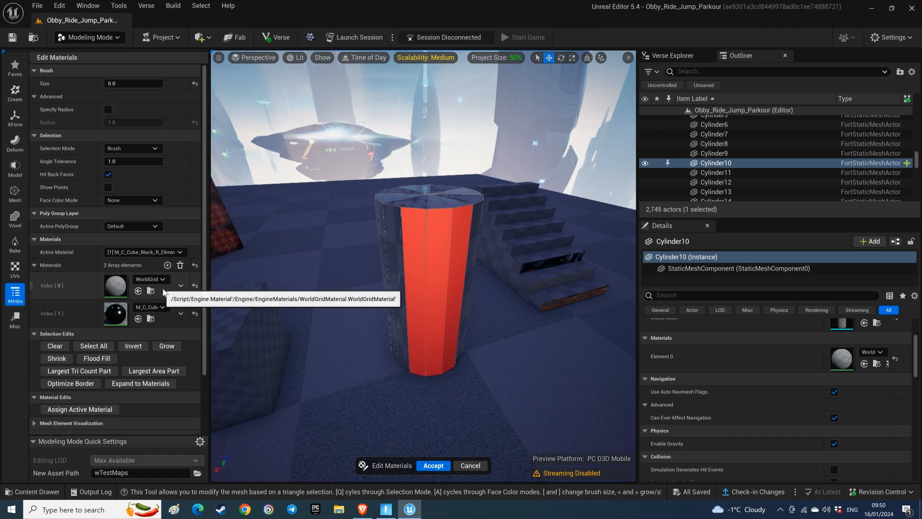
Step: Add M_Billboard_Hologram as the cylinder's third material
{"action": "left_click", "coordinate": [168, 267]}
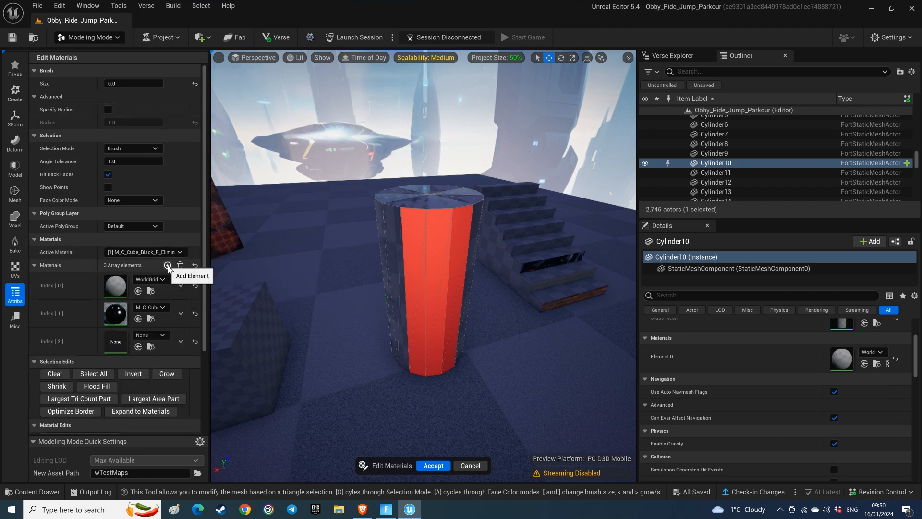
{"action": "left_click", "coordinate": [158, 334]}
{"action": "scroll", "coordinate": [172, 304], "scroll_direction": "down", "scroll_amount": 5}
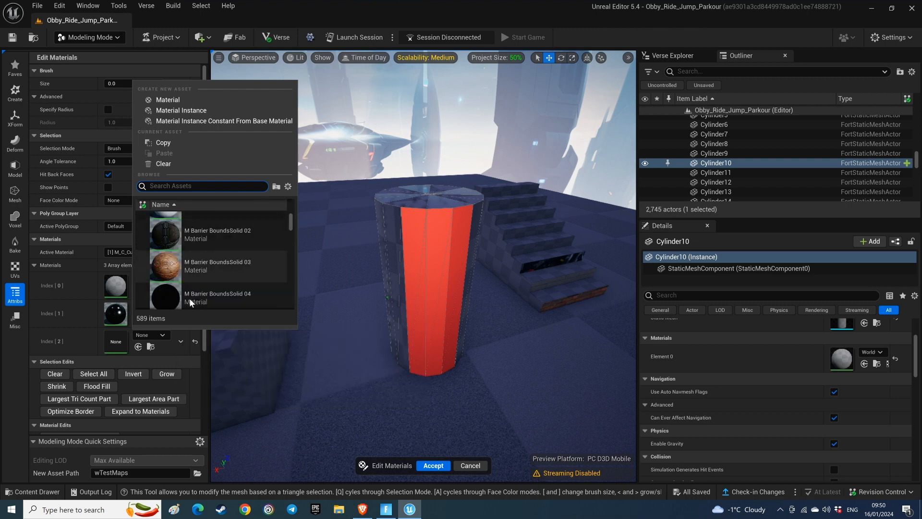
{"action": "scroll", "coordinate": [190, 295], "scroll_direction": "down", "scroll_amount": 3}
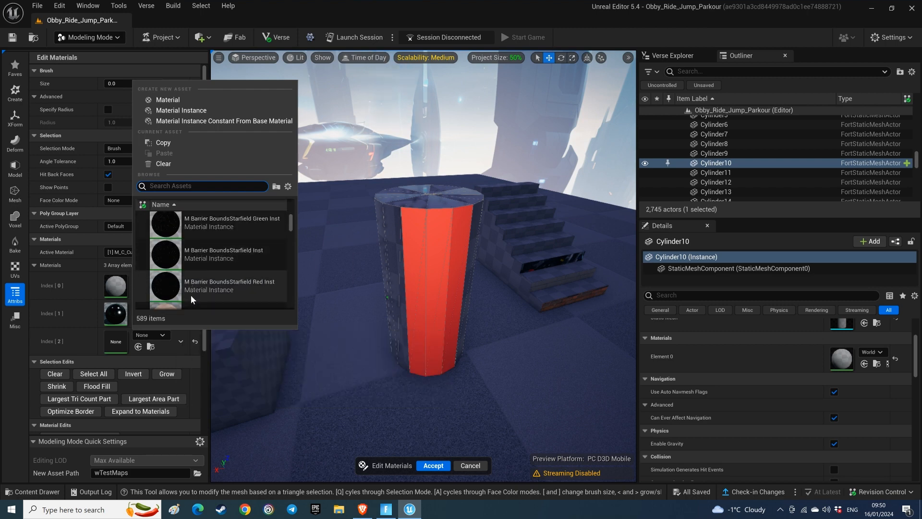
{"action": "scroll", "coordinate": [191, 295], "scroll_direction": "down", "scroll_amount": 4}
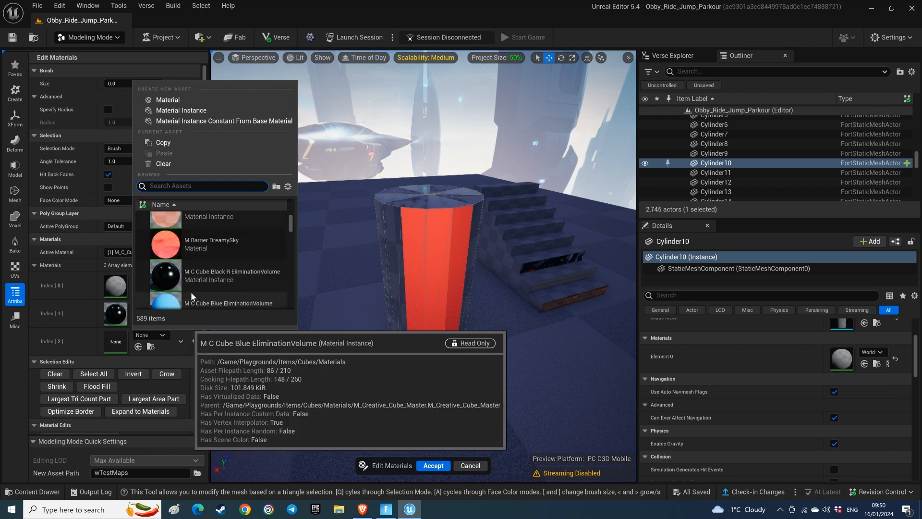
{"action": "scroll", "coordinate": [187, 280], "scroll_direction": "down", "scroll_amount": 5}
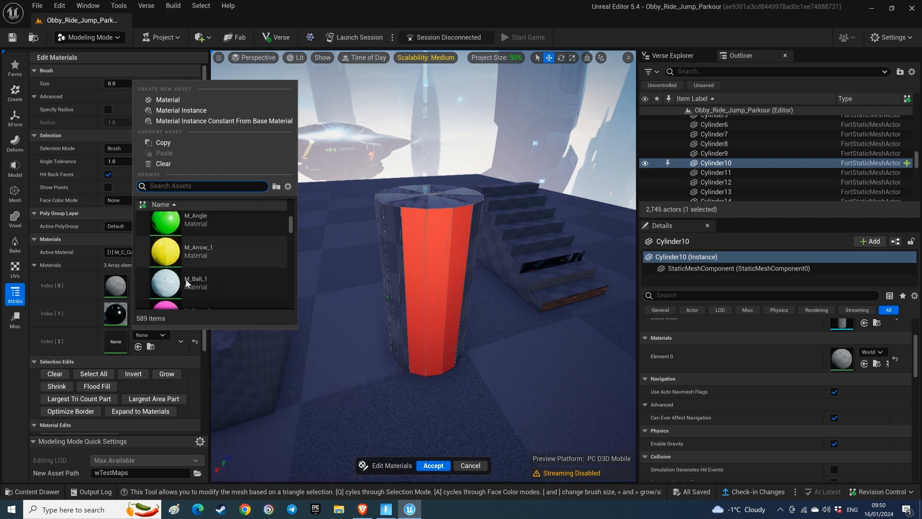
{"action": "scroll", "coordinate": [185, 279], "scroll_direction": "up", "scroll_amount": 1}
{"action": "scroll", "coordinate": [185, 279], "scroll_direction": "down", "scroll_amount": 2}
{"action": "scroll", "coordinate": [185, 279], "scroll_direction": "down", "scroll_amount": 2}
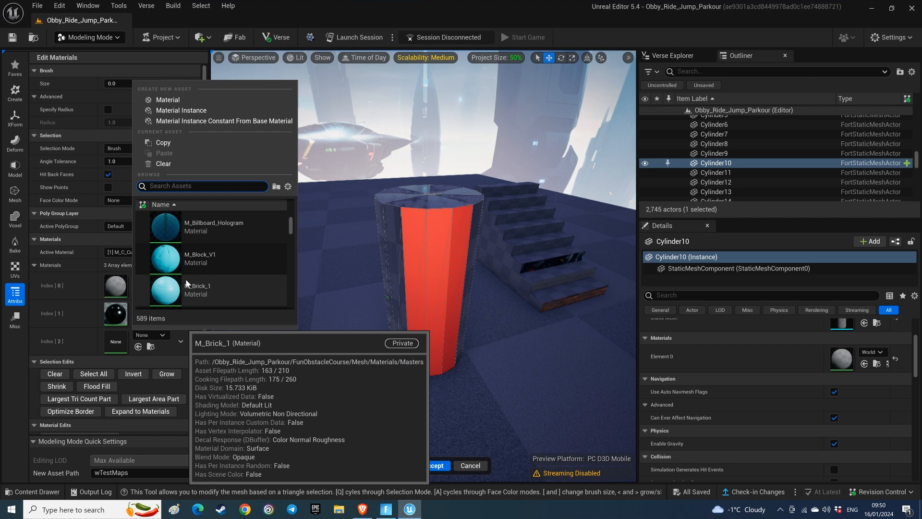
{"action": "left_click", "coordinate": [180, 229]}
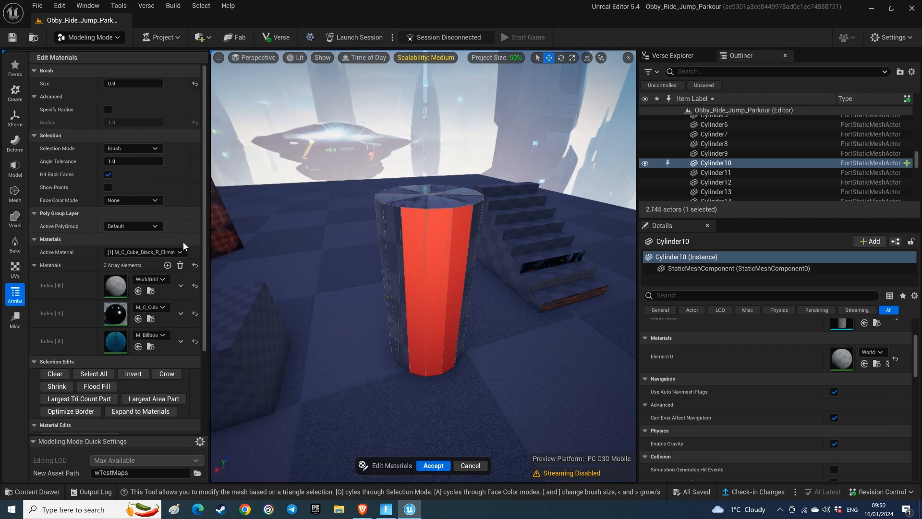
Step: Assign M_Billboard_Hologram as the active material to the selected side faces and accept the cylinder's material edits
{"action": "left_click", "coordinate": [167, 253]}
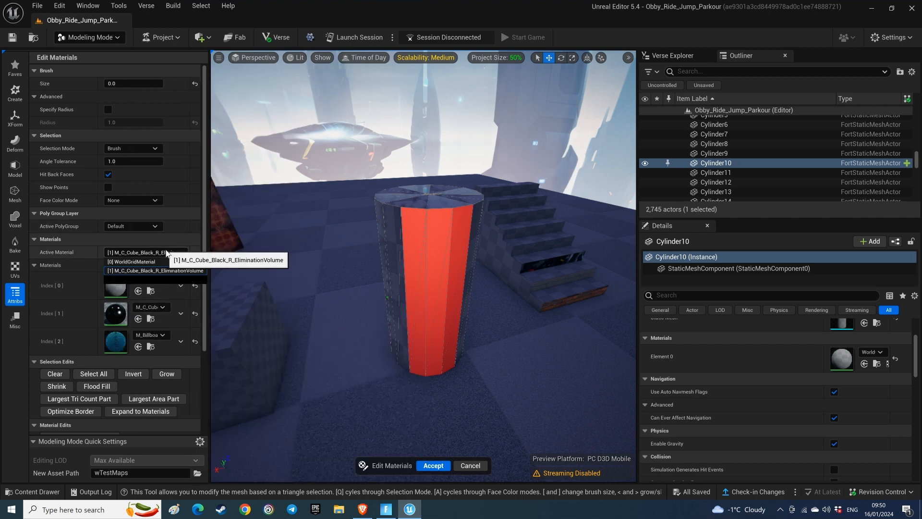
{"action": "left_click", "coordinate": [144, 279]}
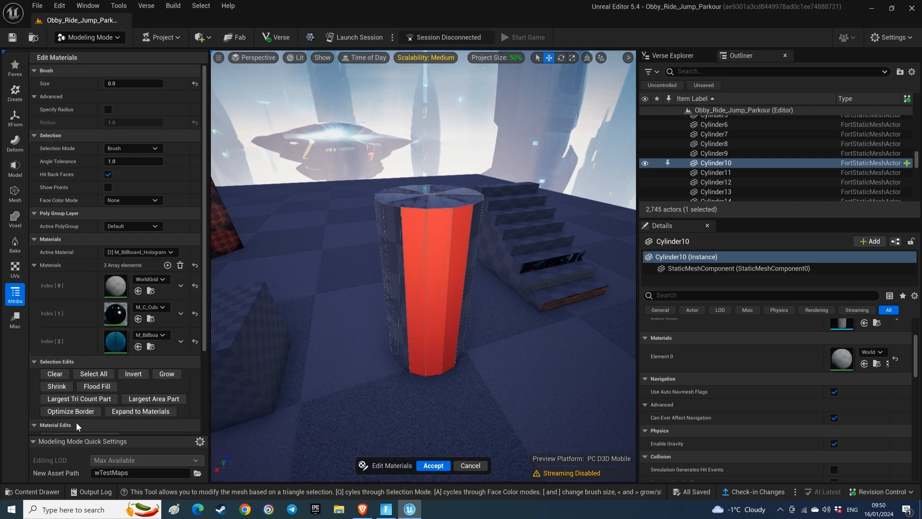
{"action": "scroll", "coordinate": [75, 394], "scroll_direction": "down", "scroll_amount": 3}
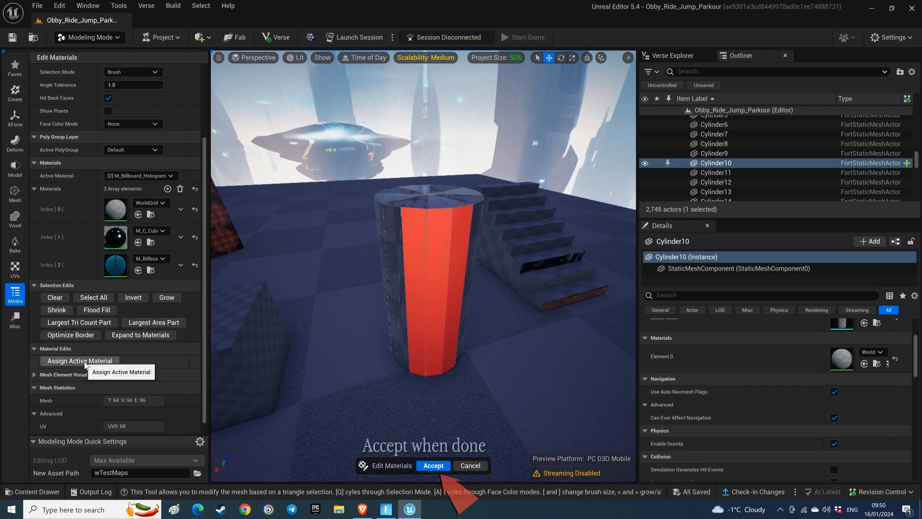
{"action": "left_click", "coordinate": [71, 361]}
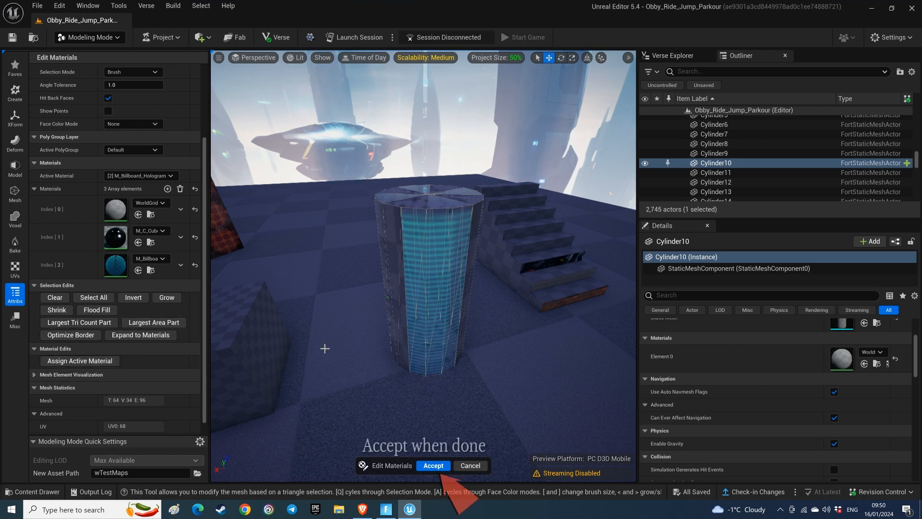
{"action": "left_click", "coordinate": [433, 465]}
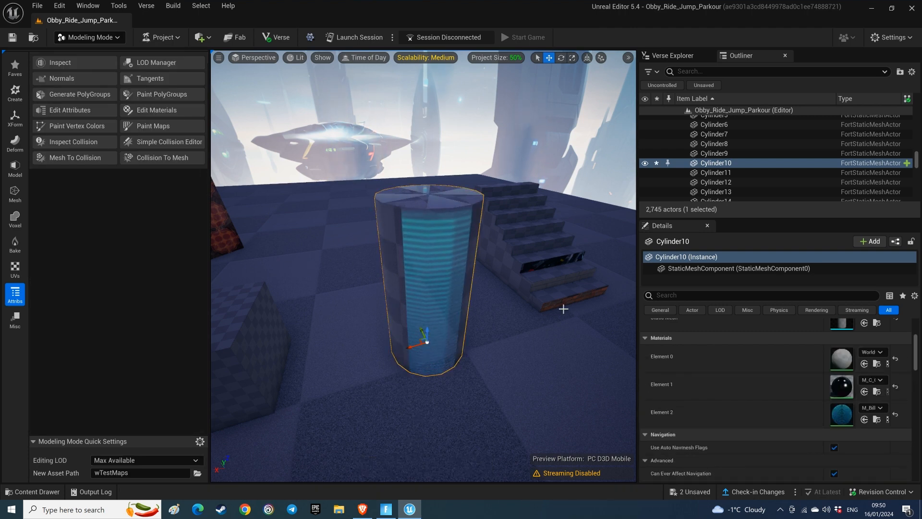
Step: Set the cylinder's Element 0 material to M Barrier BoundsSolid 03 in its details
{"action": "left_click", "coordinate": [881, 353]}
{"action": "scroll", "coordinate": [827, 292], "scroll_direction": "down", "scroll_amount": 5}
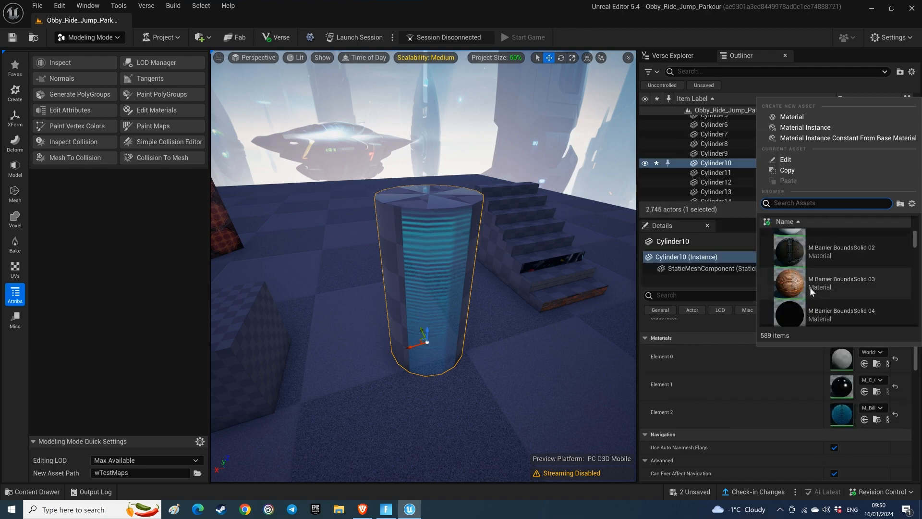
{"action": "left_click", "coordinate": [810, 286]}
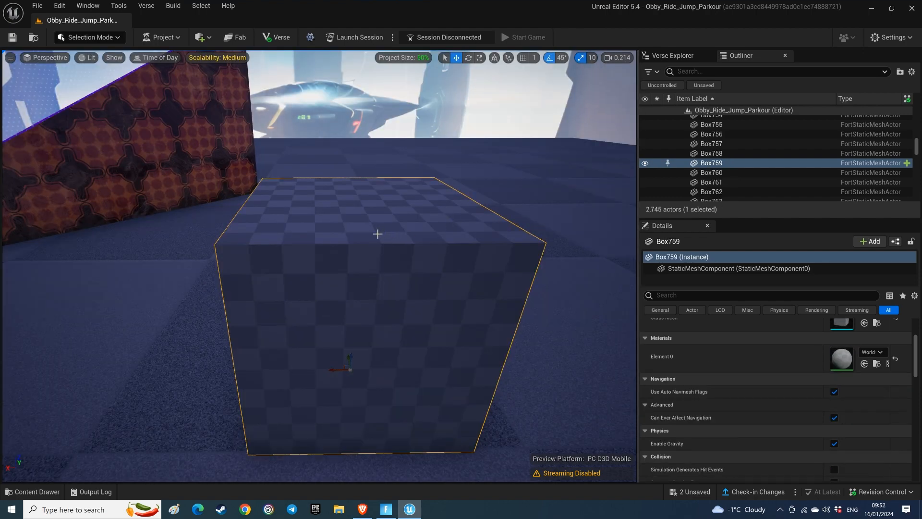
Step: In Modeling mode, bevel the selected box's top face with PolyGroup Edit at a distance of 4.0 and accept it
{"action": "left_click", "coordinate": [118, 38]}
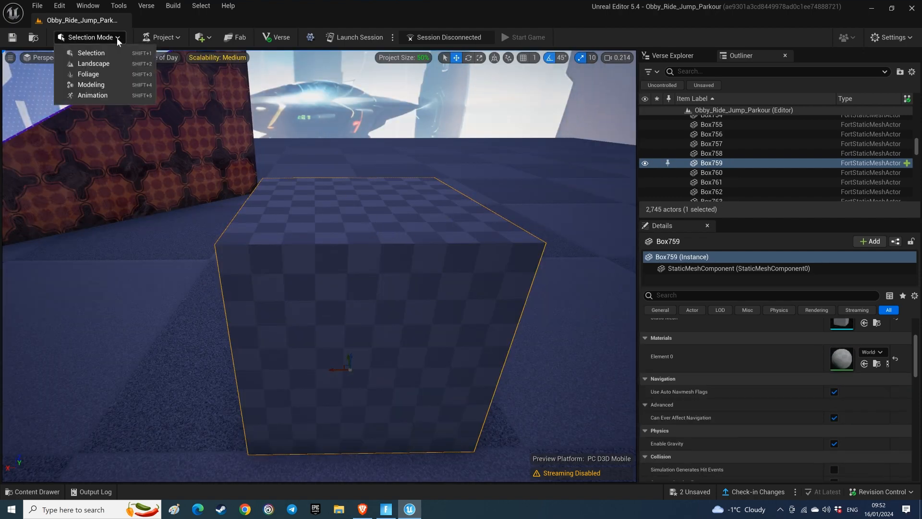
{"action": "left_click", "coordinate": [99, 84]}
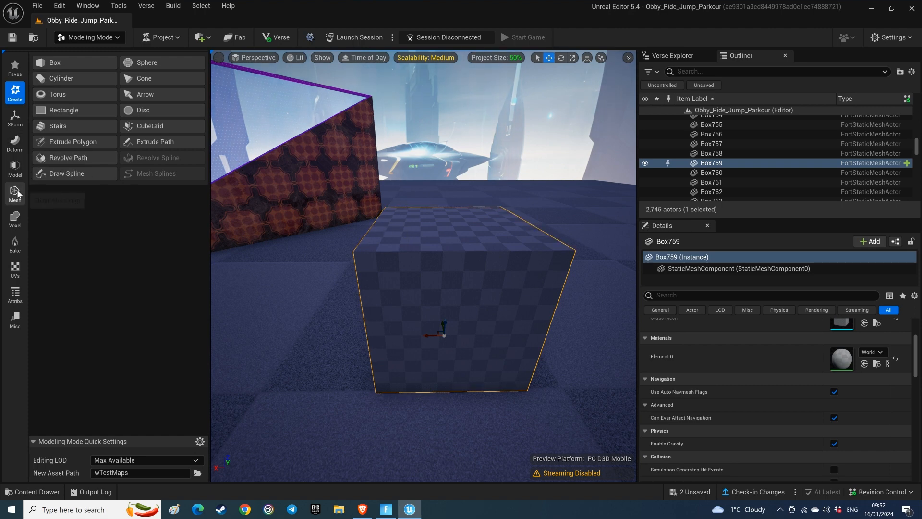
{"action": "left_click", "coordinate": [15, 168]}
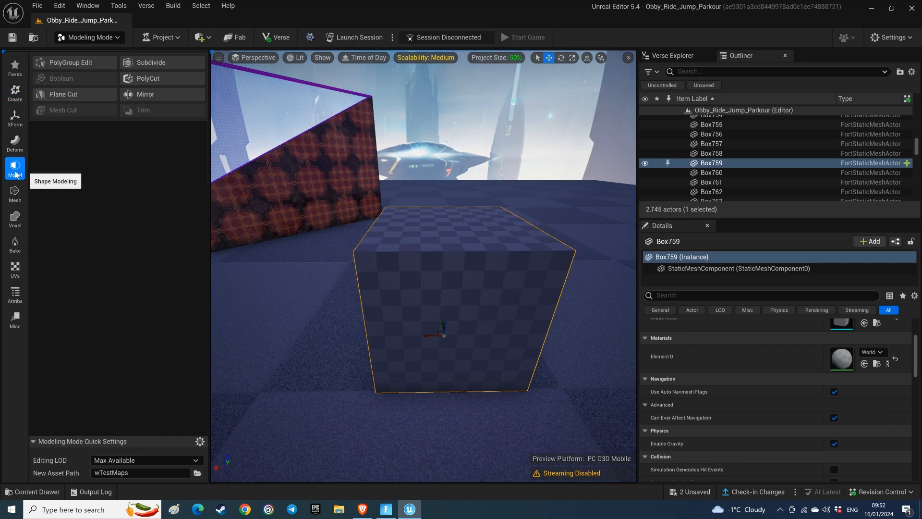
{"action": "left_click", "coordinate": [71, 62]}
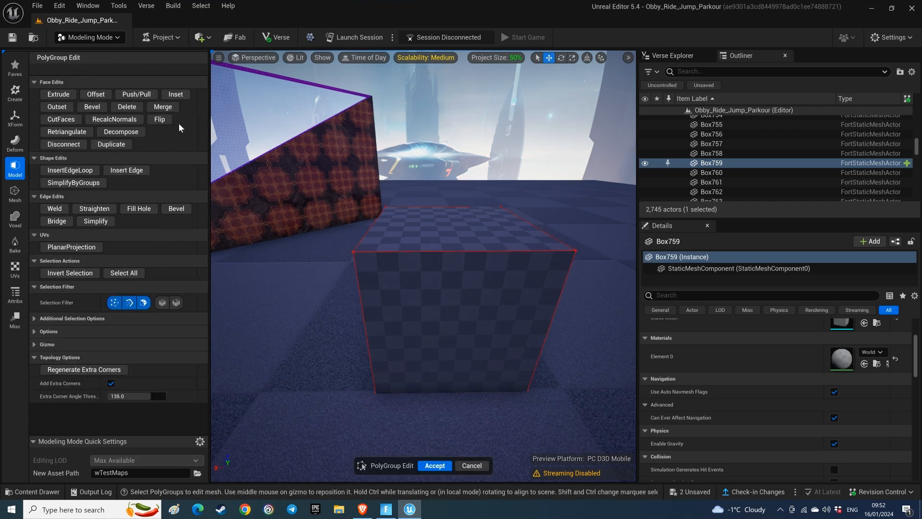
{"action": "left_click", "coordinate": [402, 235]}
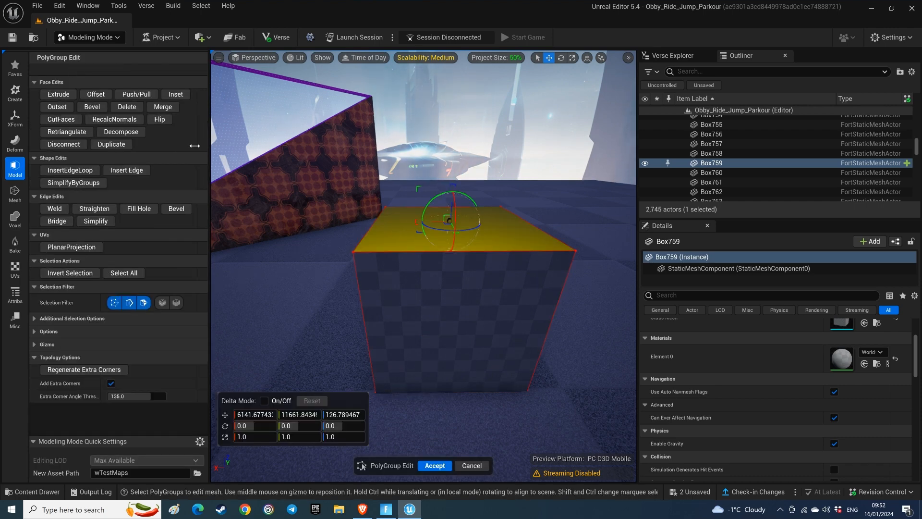
{"action": "left_click", "coordinate": [94, 108]}
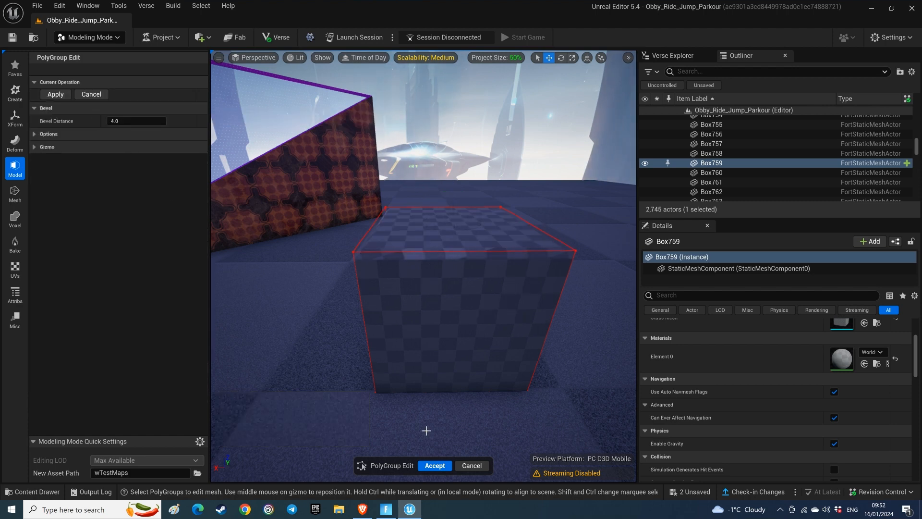
{"action": "left_click", "coordinate": [434, 464]}
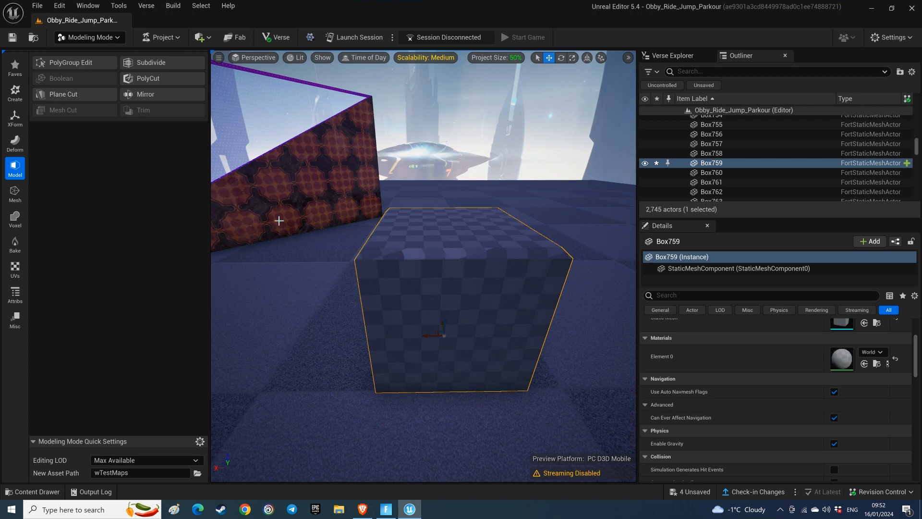
Step: Insert edge loops close to the borders of the box's front face with PolyGroup Edit and accept the edit
{"action": "left_click", "coordinate": [61, 63]}
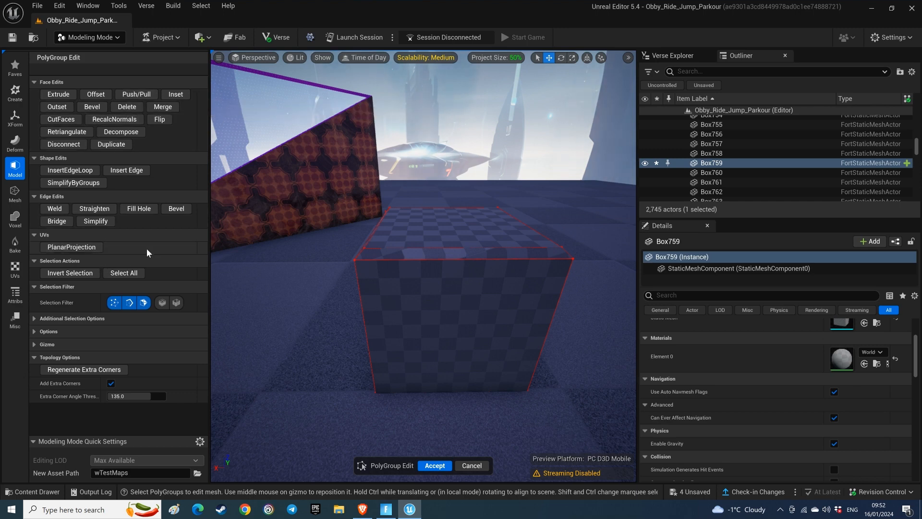
{"action": "left_click", "coordinate": [71, 170]}
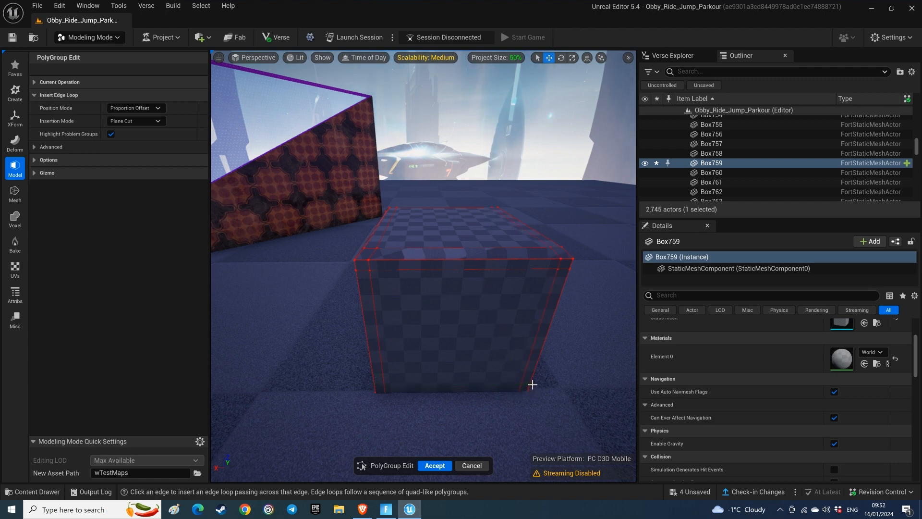
{"action": "left_click", "coordinate": [441, 464]}
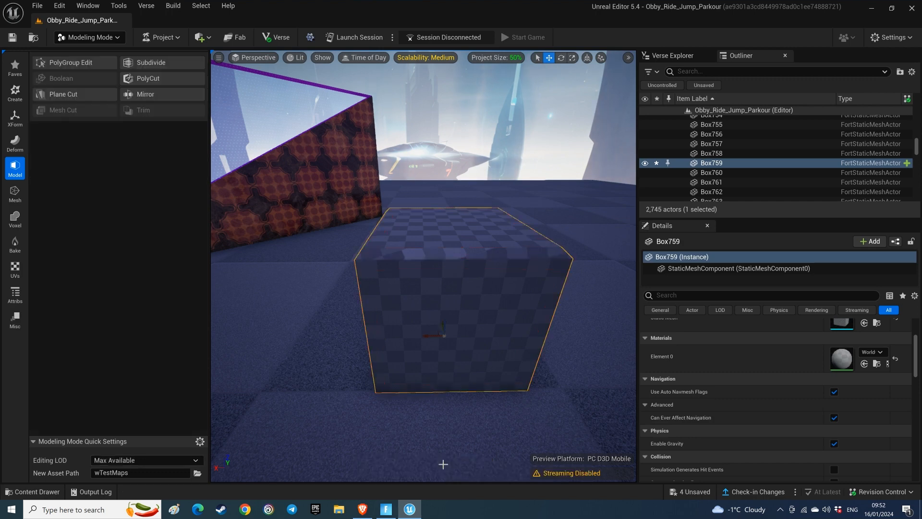
Step: Start Edit Materials on the box and select the narrow strips that frame its front face on all four sides
{"action": "left_click", "coordinate": [16, 297]}
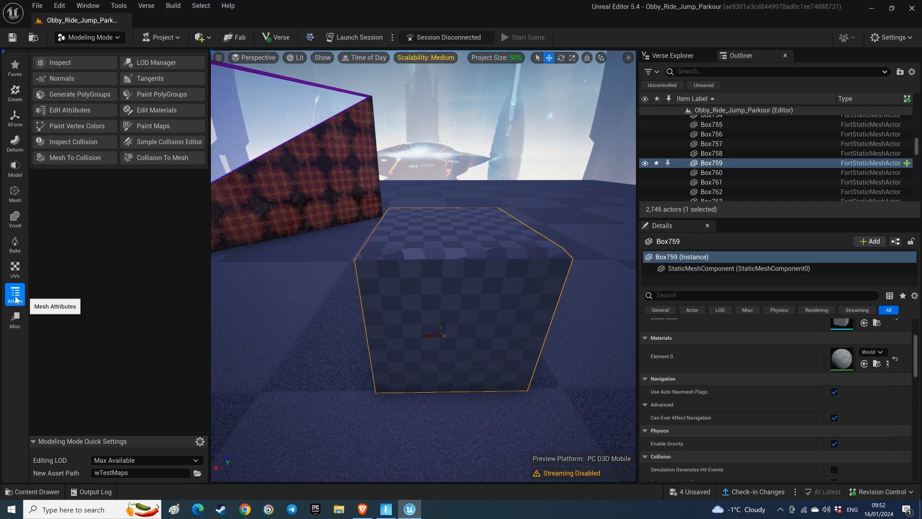
{"action": "left_click", "coordinate": [164, 110]}
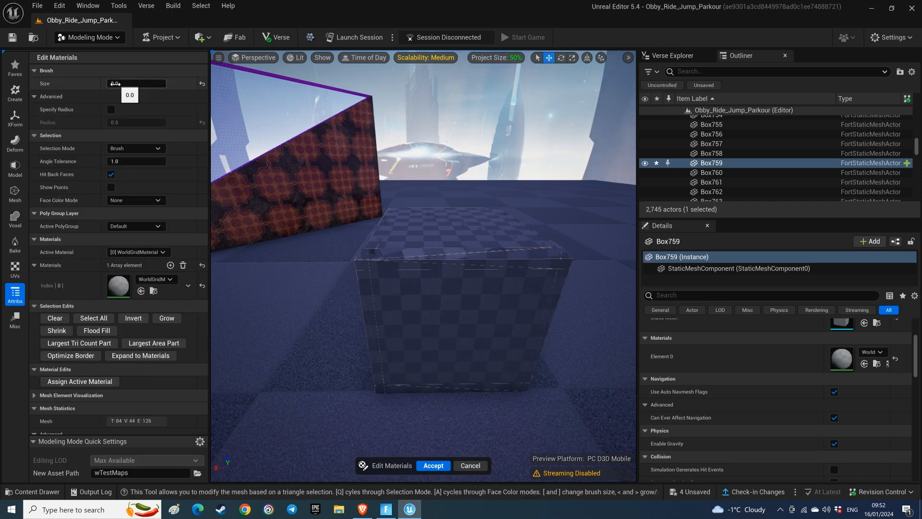
{"action": "left_click_drag", "start_coordinate": [362, 265], "coordinate": [368, 340]}
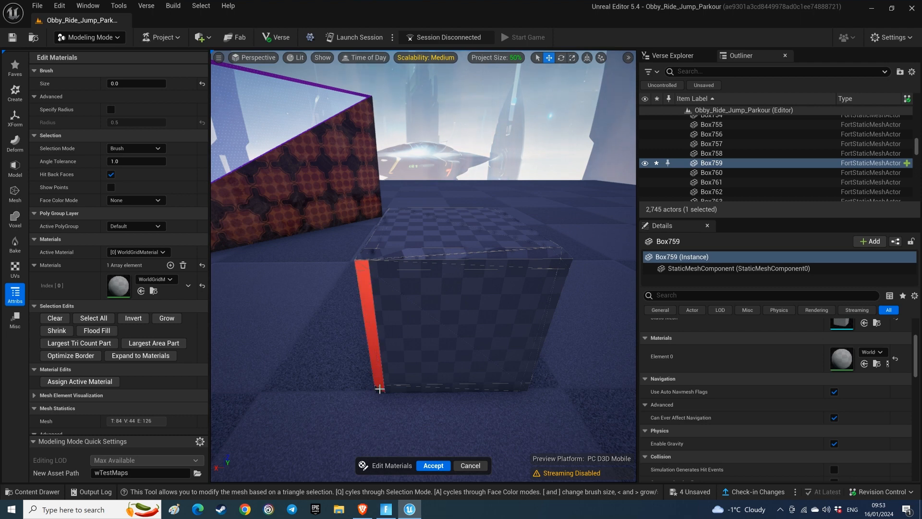
{"action": "left_click_drag", "start_coordinate": [379, 391], "coordinate": [405, 391]}
{"action": "left_click_drag", "start_coordinate": [486, 391], "coordinate": [491, 387]}
{"action": "left_click_drag", "start_coordinate": [442, 263], "coordinate": [441, 267]}
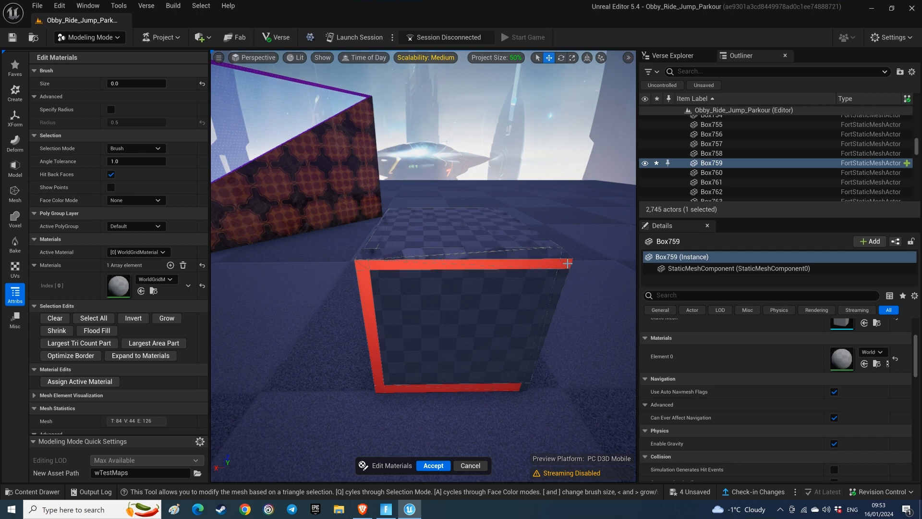
{"action": "left_click_drag", "start_coordinate": [567, 263], "coordinate": [559, 285]}
{"action": "right_click_drag", "start_coordinate": [535, 372], "coordinate": [521, 372]}
{"action": "left_click", "coordinate": [536, 378]}
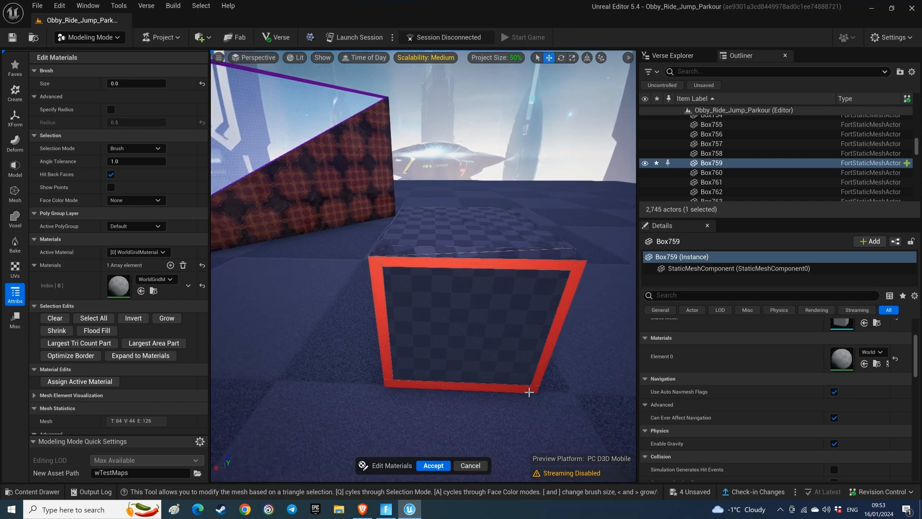
Step: Add M Barrier BoundsTranslucent Blue Inst as the box's second material
{"action": "left_click", "coordinate": [171, 265]}
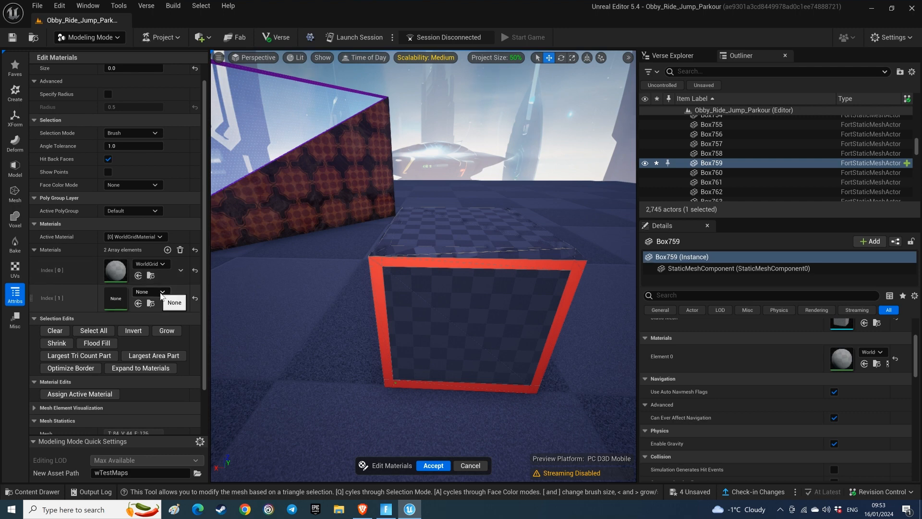
{"action": "left_click", "coordinate": [161, 292]}
{"action": "scroll", "coordinate": [231, 218], "scroll_direction": "down", "scroll_amount": 2}
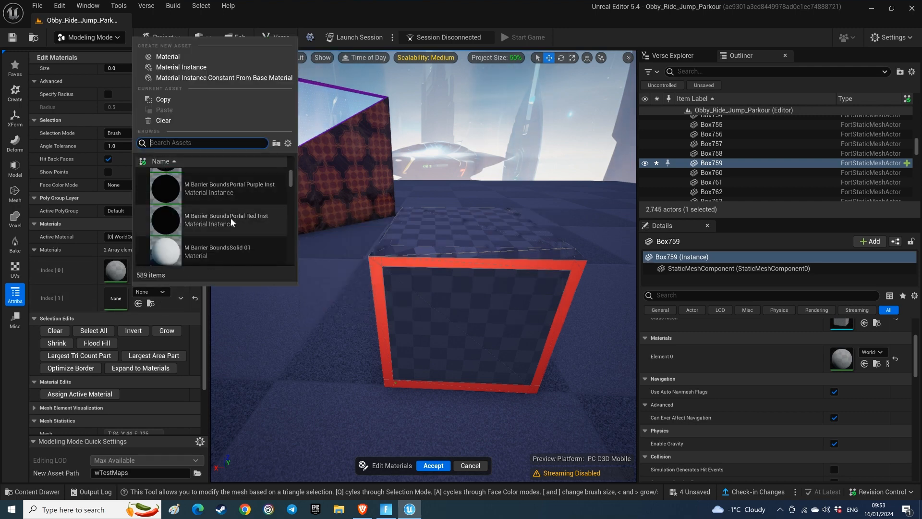
{"action": "scroll", "coordinate": [229, 221], "scroll_direction": "down", "scroll_amount": 3}
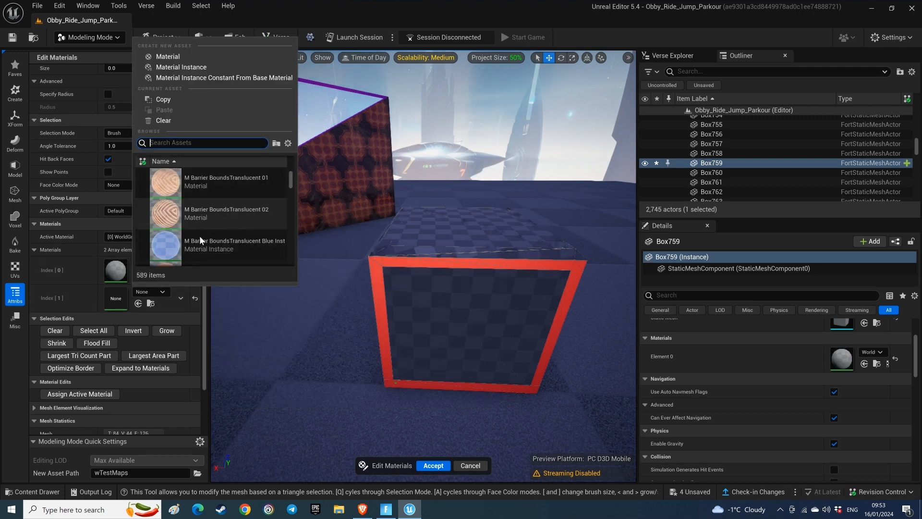
{"action": "left_click", "coordinate": [172, 246]}
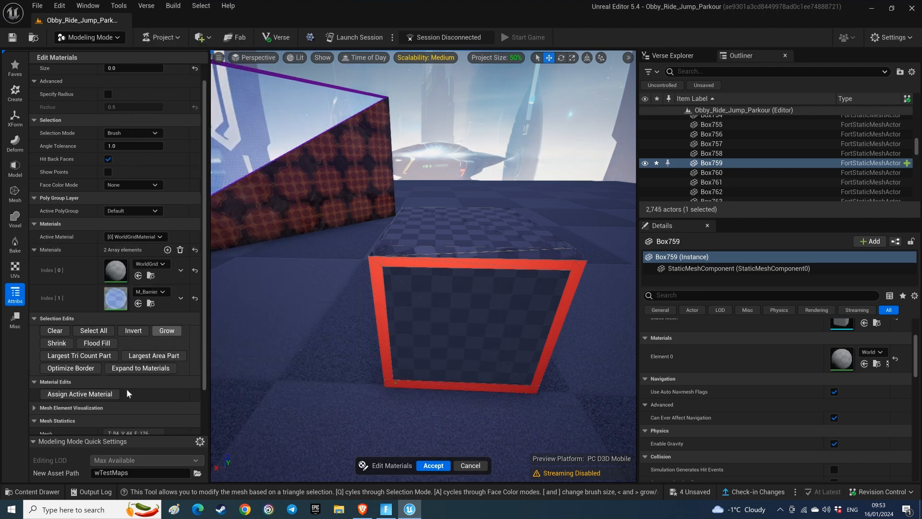
Step: Make M_Barrier_BoundsTranslucent_Blue_Inst the active material and assign it to the selected frame strips
{"action": "left_click", "coordinate": [157, 236]}
{"action": "left_click", "coordinate": [144, 255]}
{"action": "scroll", "coordinate": [144, 271], "scroll_direction": "down", "scroll_amount": 2}
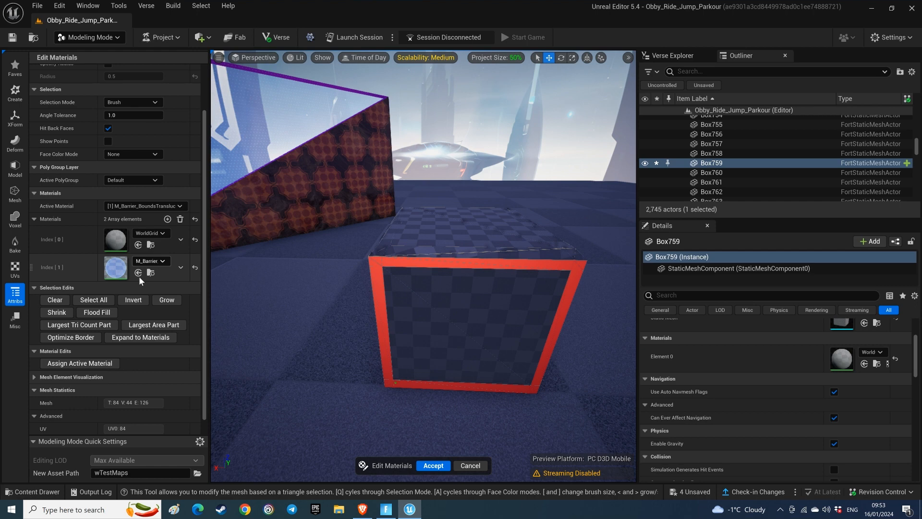
{"action": "scroll", "coordinate": [91, 355], "scroll_direction": "down", "scroll_amount": 1}
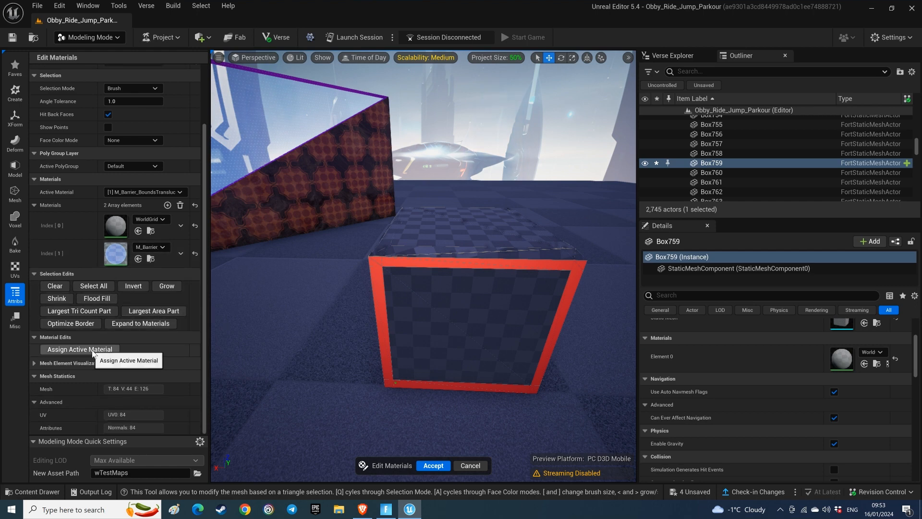
{"action": "left_click", "coordinate": [93, 352]}
Step: Select the inner panel of the box's front face and add M_Barrier_BoundsSolid_03 as the third material
{"action": "left_click_drag", "start_coordinate": [461, 347], "coordinate": [475, 330]}
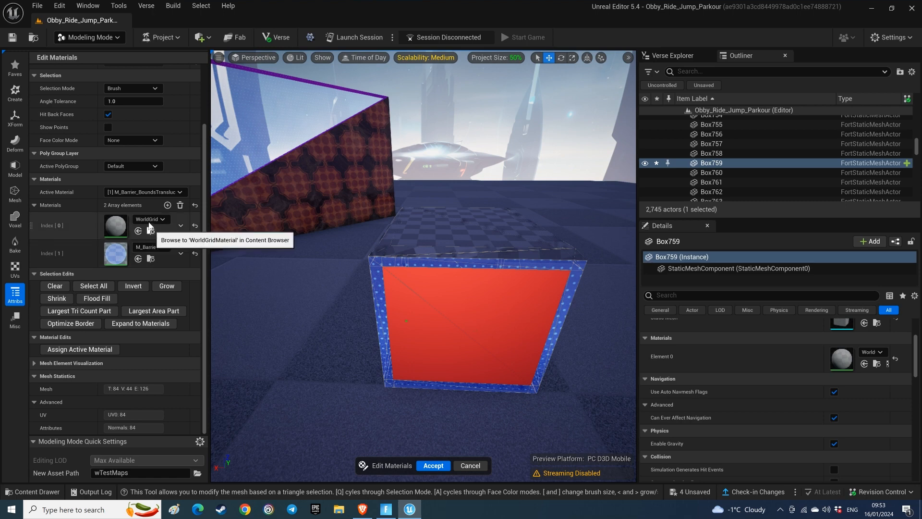
{"action": "left_click", "coordinate": [167, 205]}
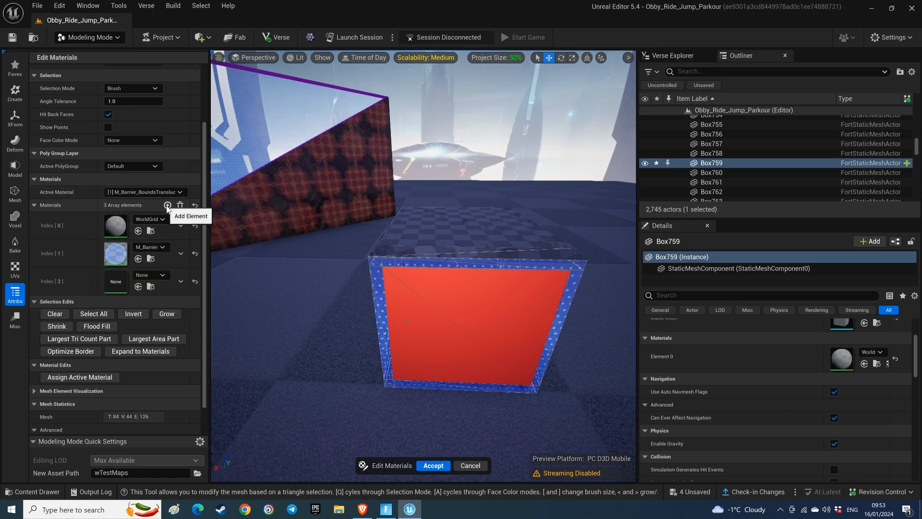
{"action": "left_click", "coordinate": [162, 276]}
{"action": "scroll", "coordinate": [190, 229], "scroll_direction": "down", "scroll_amount": 5}
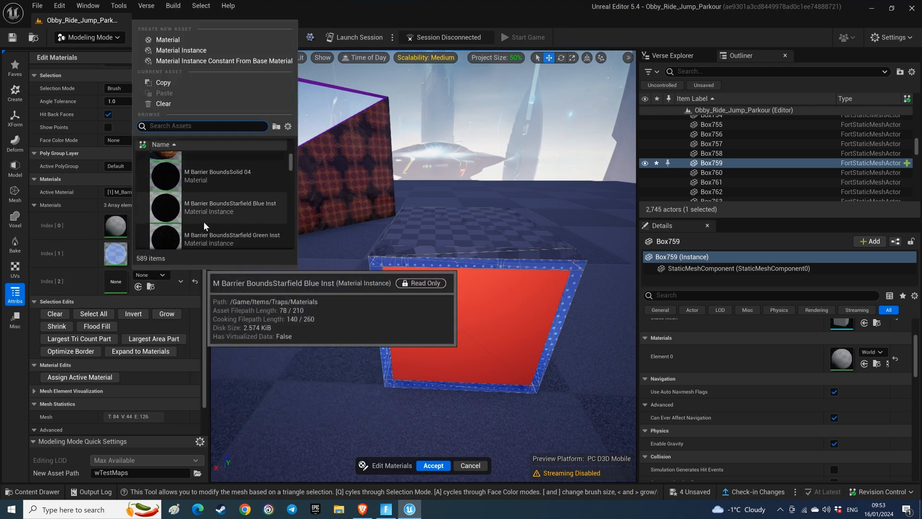
{"action": "scroll", "coordinate": [203, 221], "scroll_direction": "up", "scroll_amount": 1}
{"action": "left_click", "coordinate": [183, 183]}
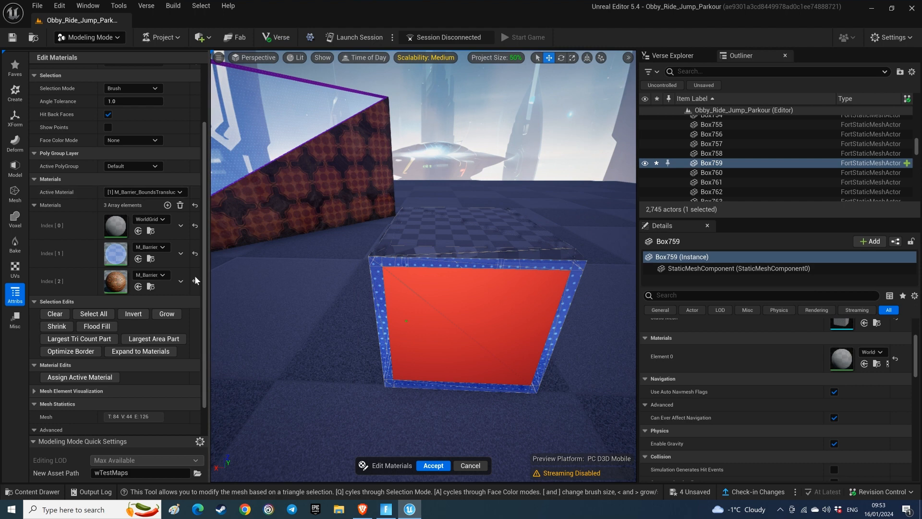
Step: Make M_Barrier_BoundsSolid_03 the active material and assign it to the selected front panel
{"action": "left_click", "coordinate": [178, 192]}
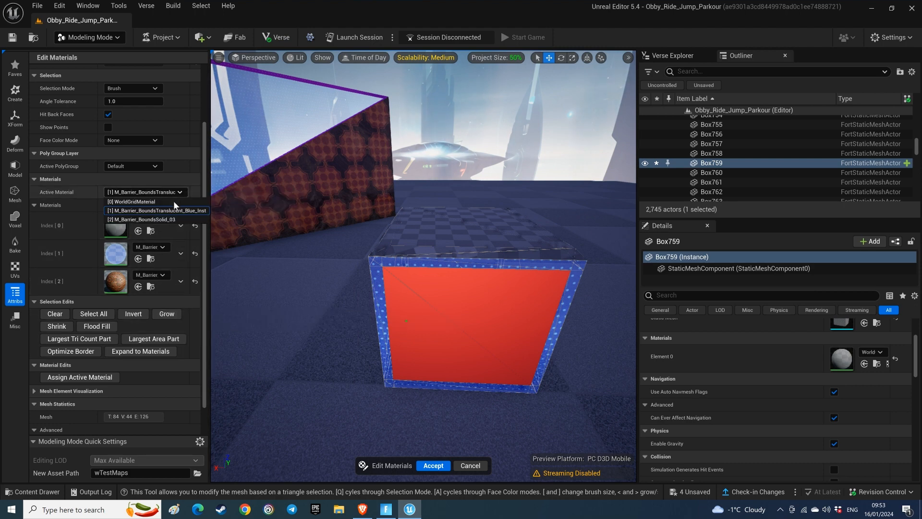
{"action": "left_click", "coordinate": [169, 220]}
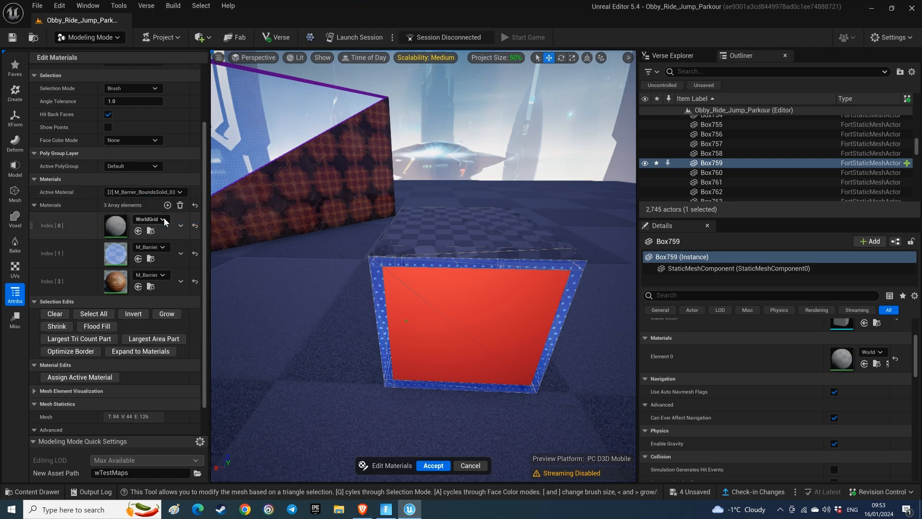
{"action": "left_click", "coordinate": [99, 377]}
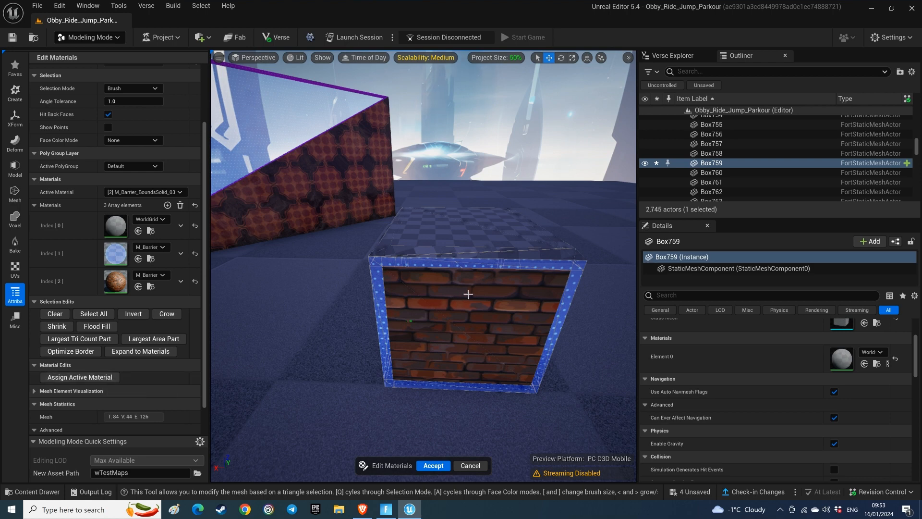
Step: Select the long beveled faces along the box's top front edge
{"action": "mouse_move", "coordinate": [529, 257]}
{"action": "left_mouse_down"}
{"action": "mouse_move", "coordinate": [521, 256]}
{"action": "mouse_move", "coordinate": [569, 260]}
{"action": "left_mouse_up"}
{"action": "left_click", "coordinate": [557, 264], "text": "shift"}
{"action": "key", "text": "w"}
{"action": "right_click_drag", "start_coordinate": [515, 282], "coordinate": [547, 281]}
{"action": "key", "text": "s"}
{"action": "right_click_drag", "start_coordinate": [556, 374], "coordinate": [533, 376]}
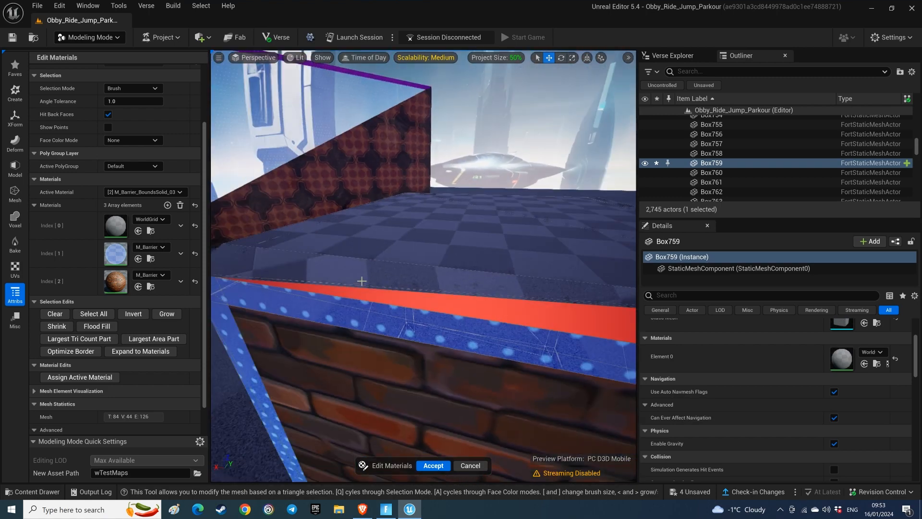
{"action": "left_click", "coordinate": [344, 274]}
{"action": "left_click", "coordinate": [289, 281]}
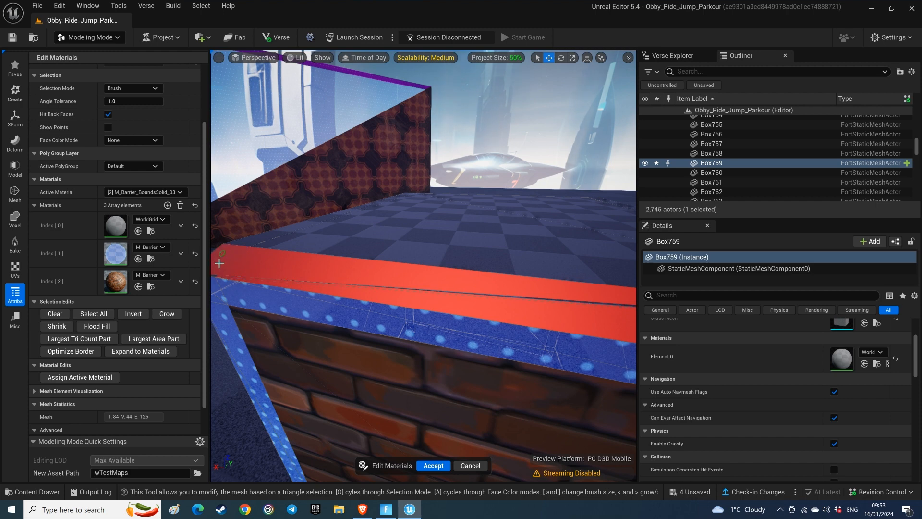
Step: Extend the selection to the remaining bevel faces at the corners of the box's top front edge
{"action": "right_click_drag", "start_coordinate": [266, 280], "coordinate": [269, 230]}
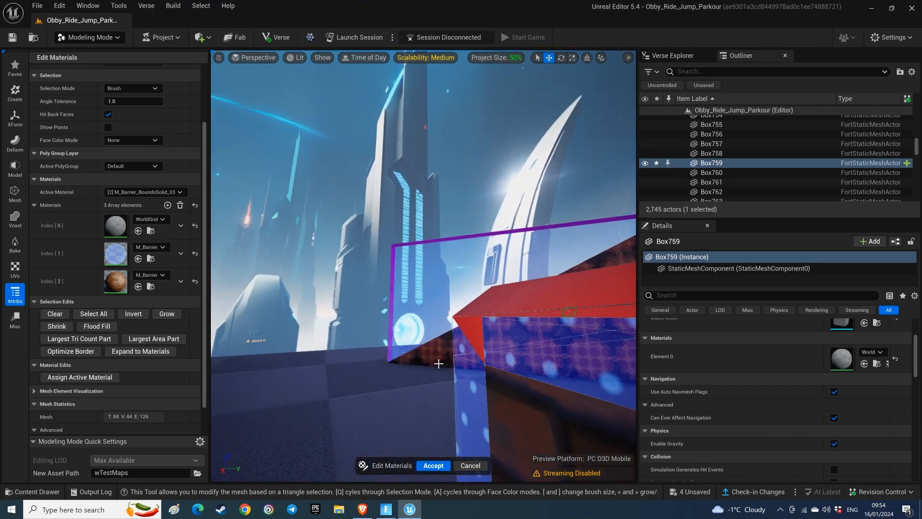
{"action": "right_click_drag", "start_coordinate": [470, 345], "coordinate": [595, 341]}
{"action": "mouse_move", "coordinate": [423, 288]}
{"action": "right_mouse_down"}
{"action": "mouse_move", "coordinate": [473, 290]}
{"action": "mouse_move", "coordinate": [389, 290]}
{"action": "mouse_move", "coordinate": [472, 359]}
{"action": "mouse_move", "coordinate": [523, 358]}
{"action": "mouse_move", "coordinate": [457, 359]}
{"action": "right_mouse_up"}
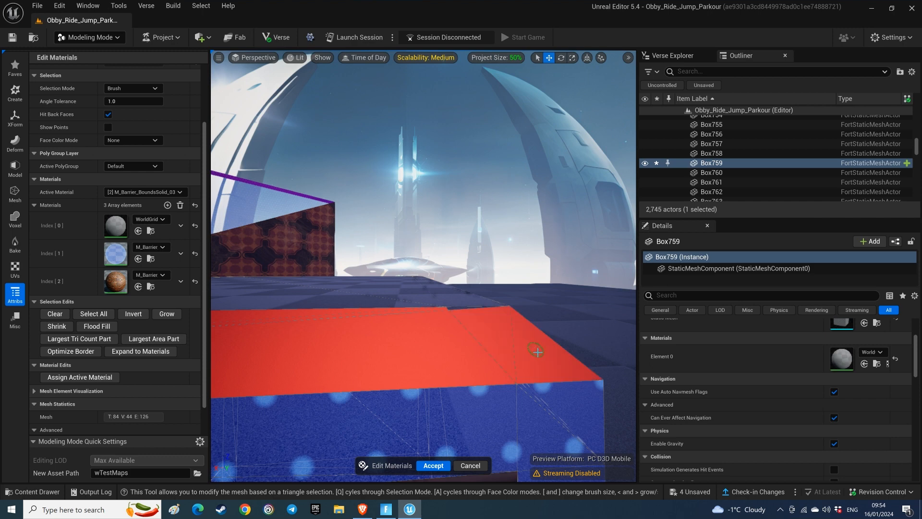
{"action": "right_click_drag", "start_coordinate": [453, 310], "coordinate": [528, 270]}
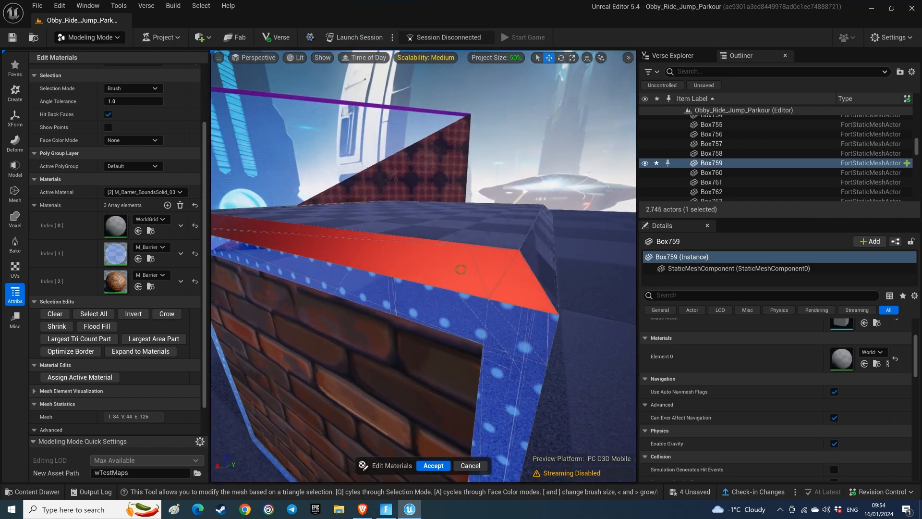
Step: Extend the bevel selection along the adjoining top side edge of the box
{"action": "right_click_drag", "start_coordinate": [420, 265], "coordinate": [526, 290]}
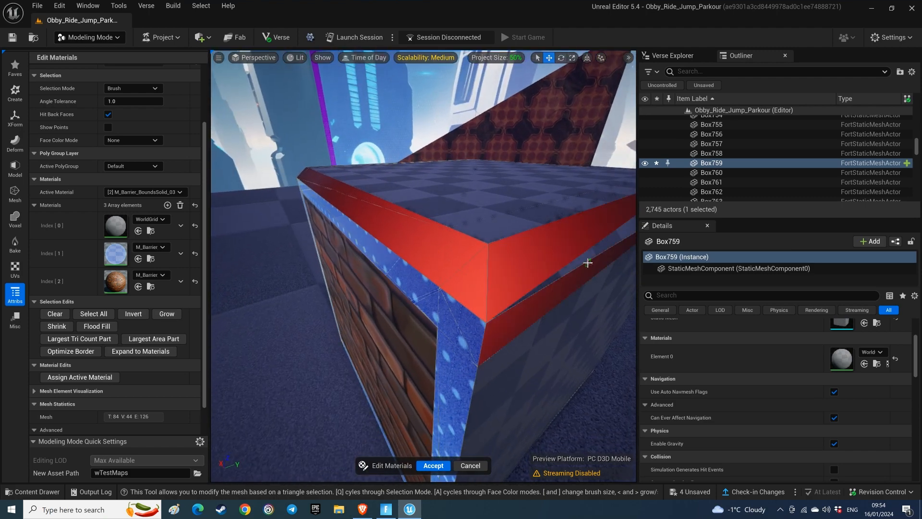
{"action": "right_click_drag", "start_coordinate": [578, 274], "coordinate": [613, 231]}
{"action": "key", "text": "s"}
{"action": "right_click_drag", "start_coordinate": [424, 209], "coordinate": [431, 207]}
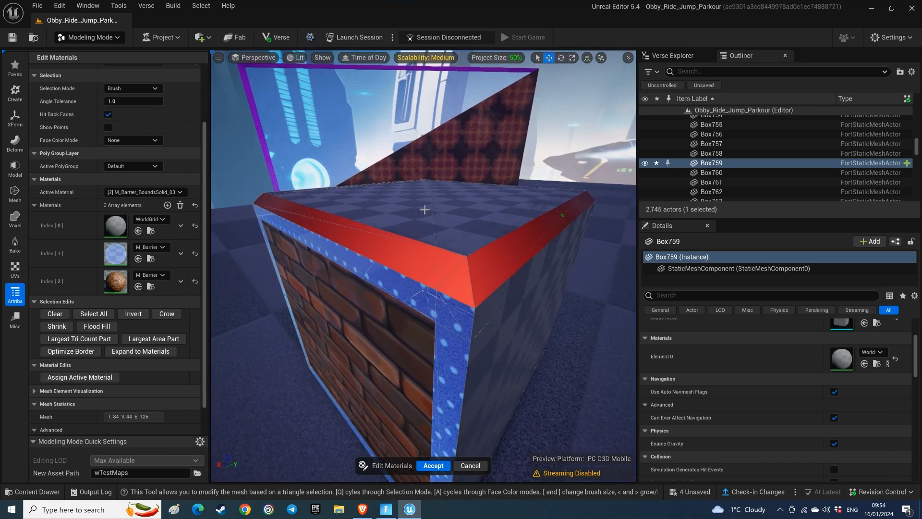
Step: Add M_Base_1 as the fourth material, assign it to the selected bevel faces and accept the material edits
{"action": "left_click", "coordinate": [168, 206]}
{"action": "scroll", "coordinate": [175, 259], "scroll_direction": "down", "scroll_amount": 3}
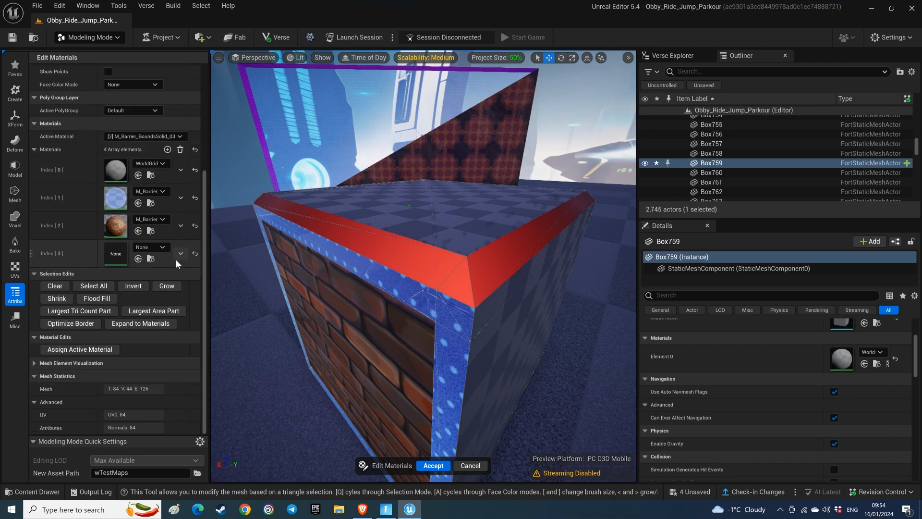
{"action": "left_click", "coordinate": [163, 247]}
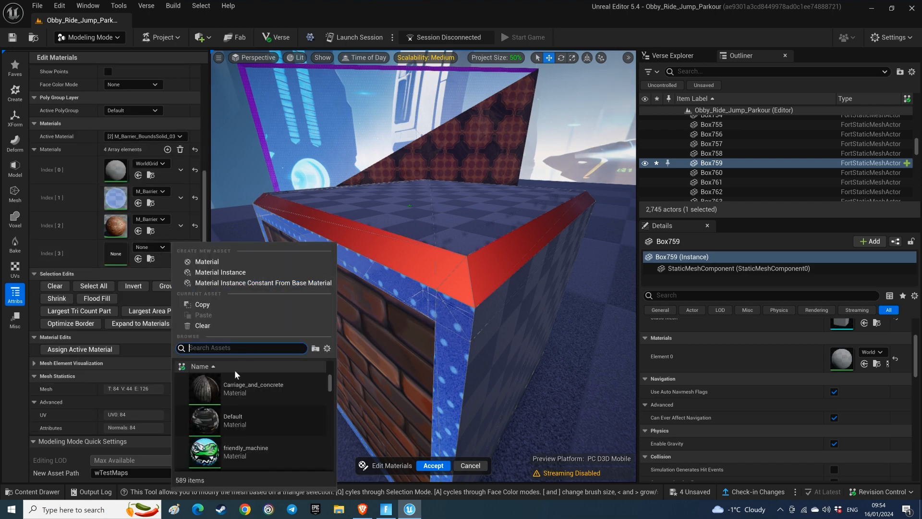
{"action": "scroll", "coordinate": [241, 399], "scroll_direction": "down", "scroll_amount": 8}
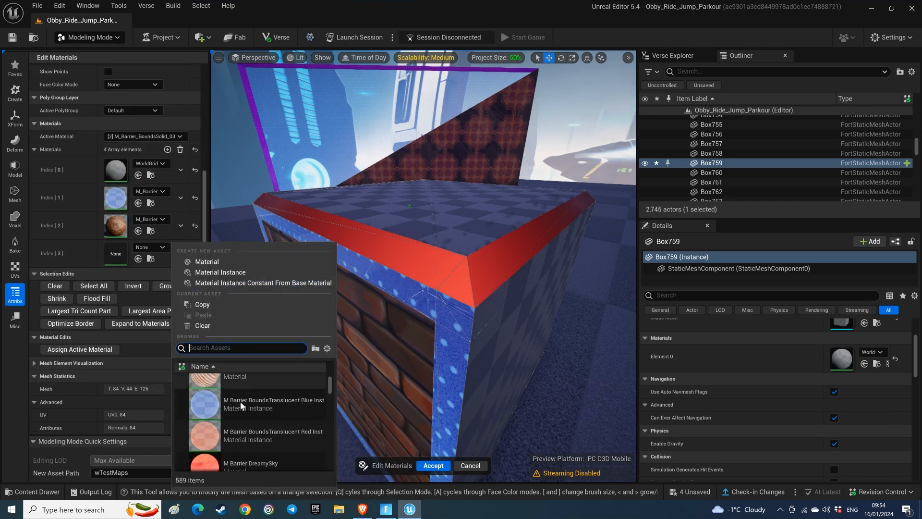
{"action": "scroll", "coordinate": [238, 403], "scroll_direction": "down", "scroll_amount": 2}
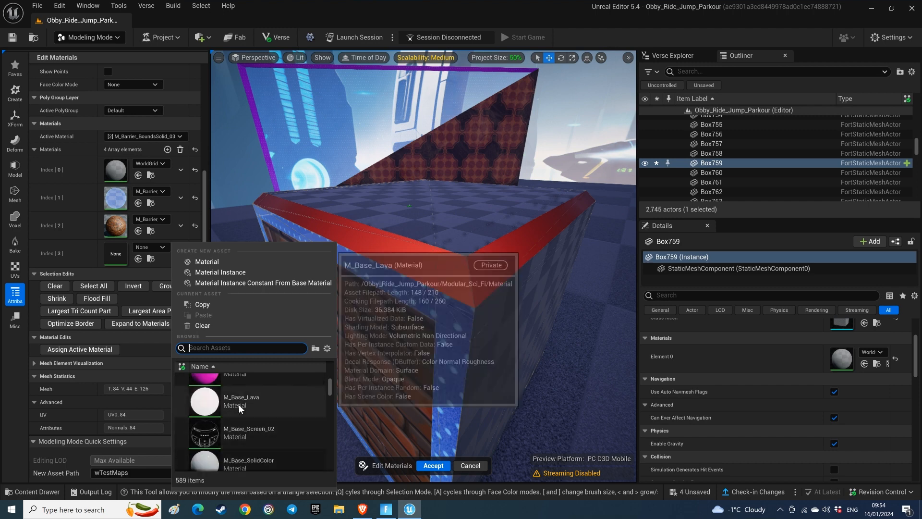
{"action": "left_click", "coordinate": [230, 405]}
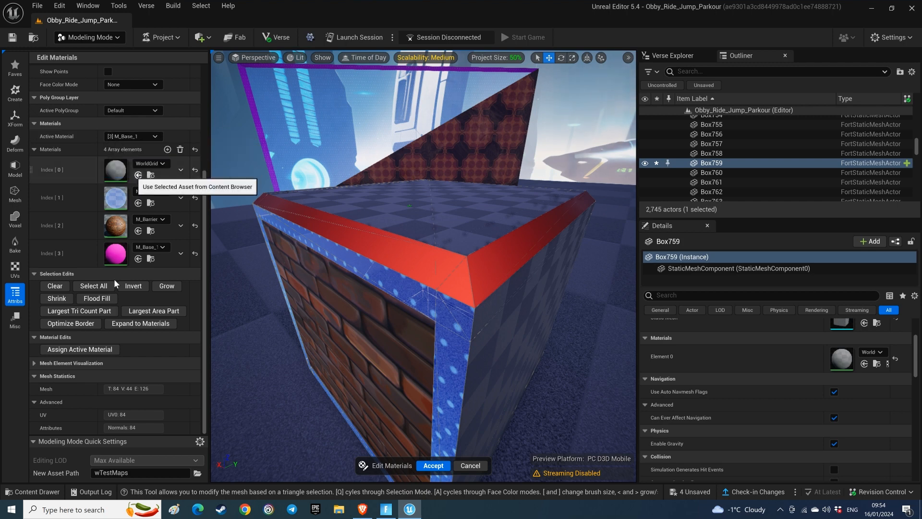
{"action": "left_click", "coordinate": [102, 350]}
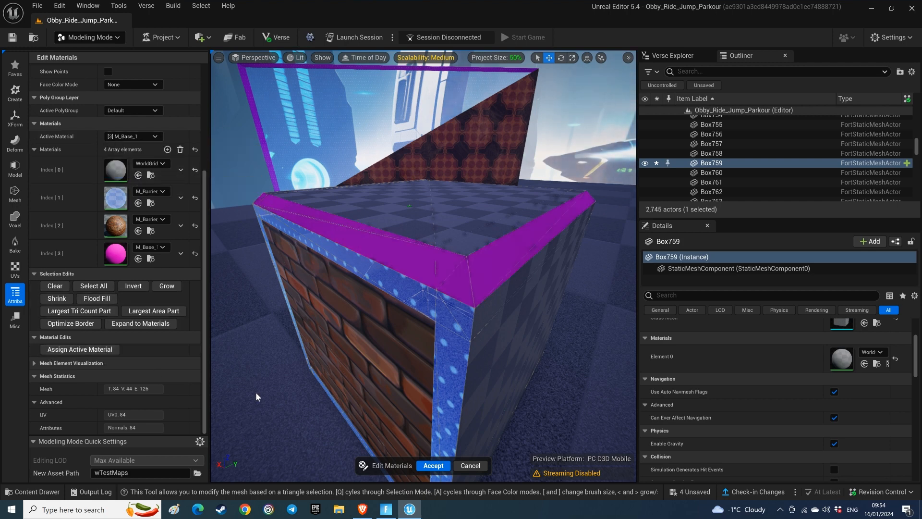
{"action": "key", "text": "Return"}
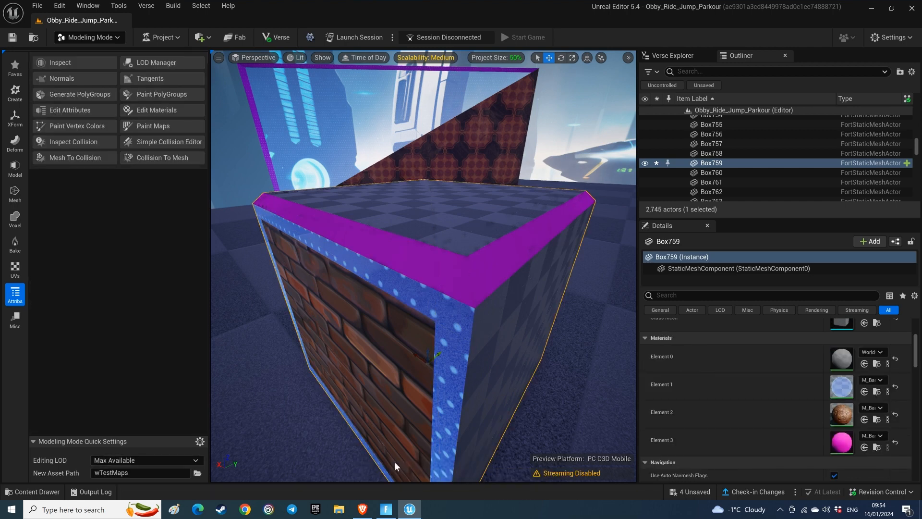
Step: Replace the box's Element 0 material with M C Cube Blue EliminationVolume
{"action": "left_click", "coordinate": [880, 352]}
{"action": "scroll", "coordinate": [812, 305], "scroll_direction": "down", "scroll_amount": 3}
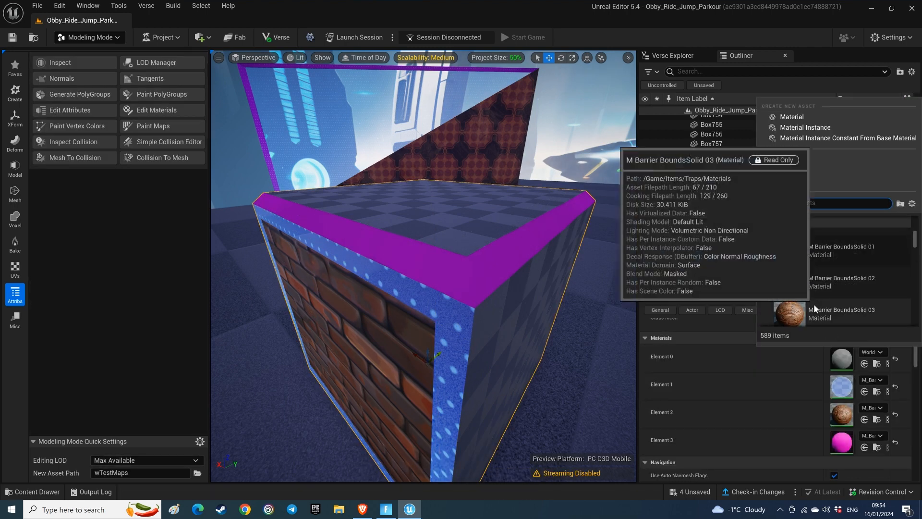
{"action": "scroll", "coordinate": [812, 303], "scroll_direction": "down", "scroll_amount": 5}
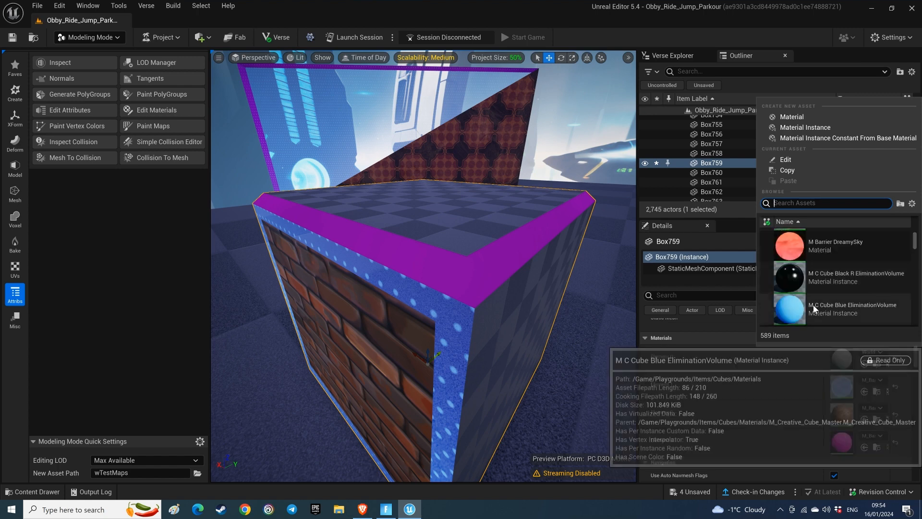
{"action": "left_click", "coordinate": [791, 288]}
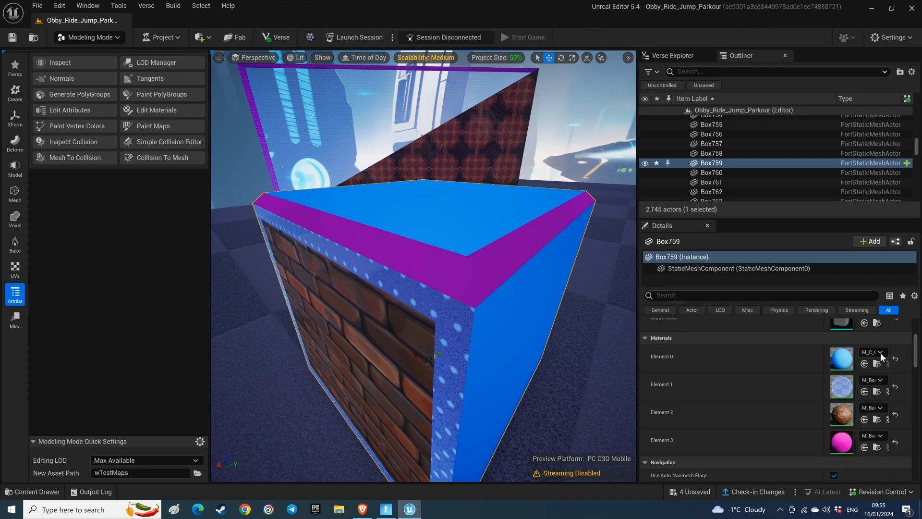
Step: Set the box's Element 0 material to M C Cube Black R EliminationVolume
{"action": "left_click", "coordinate": [878, 352]}
{"action": "scroll", "coordinate": [825, 302], "scroll_direction": "down", "scroll_amount": 3}
{"action": "scroll", "coordinate": [826, 303], "scroll_direction": "down", "scroll_amount": 6}
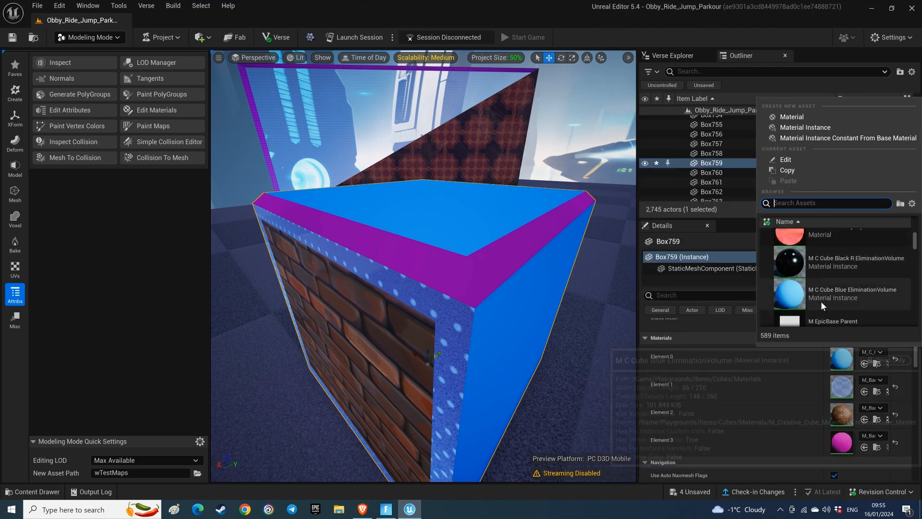
{"action": "left_click", "coordinate": [811, 246]}
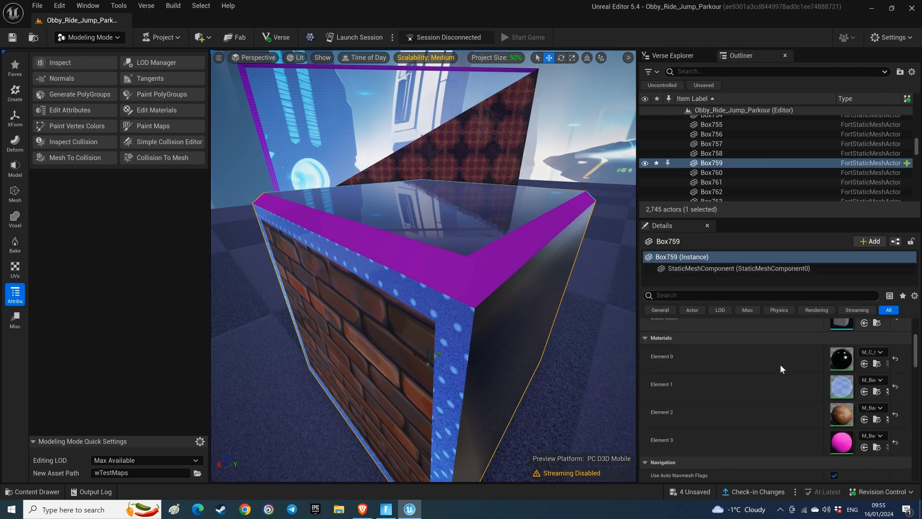
Step: Examine the materials on the box's faces and beveled edges from the other side
{"action": "key", "text": "a"}
{"action": "right_click_drag", "start_coordinate": [596, 338], "coordinate": [672, 352]}
{"action": "key", "text": "a"}
{"action": "key", "text": "s"}
{"action": "key", "text": "s"}
{"action": "key", "text": "a"}
{"action": "key", "text": "a"}
{"action": "key", "text": "a"}
{"action": "right_click_drag", "start_coordinate": [530, 325], "coordinate": [560, 325]}
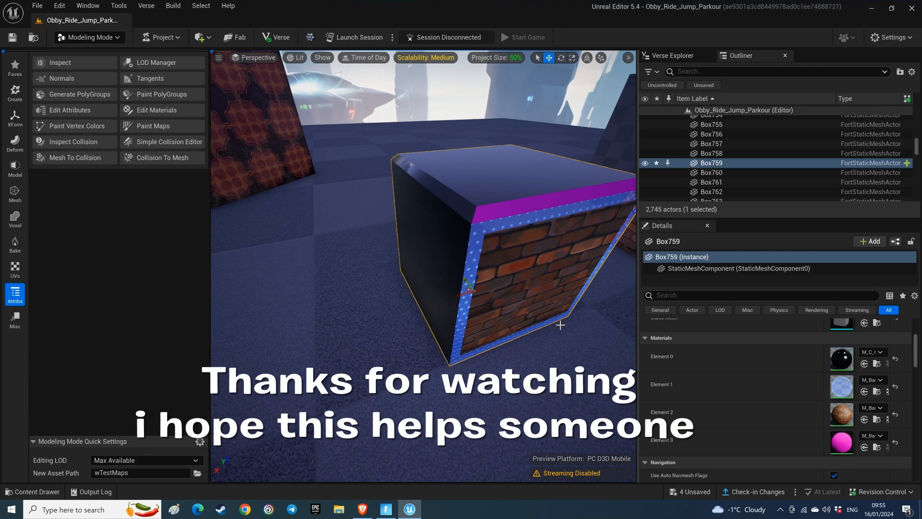